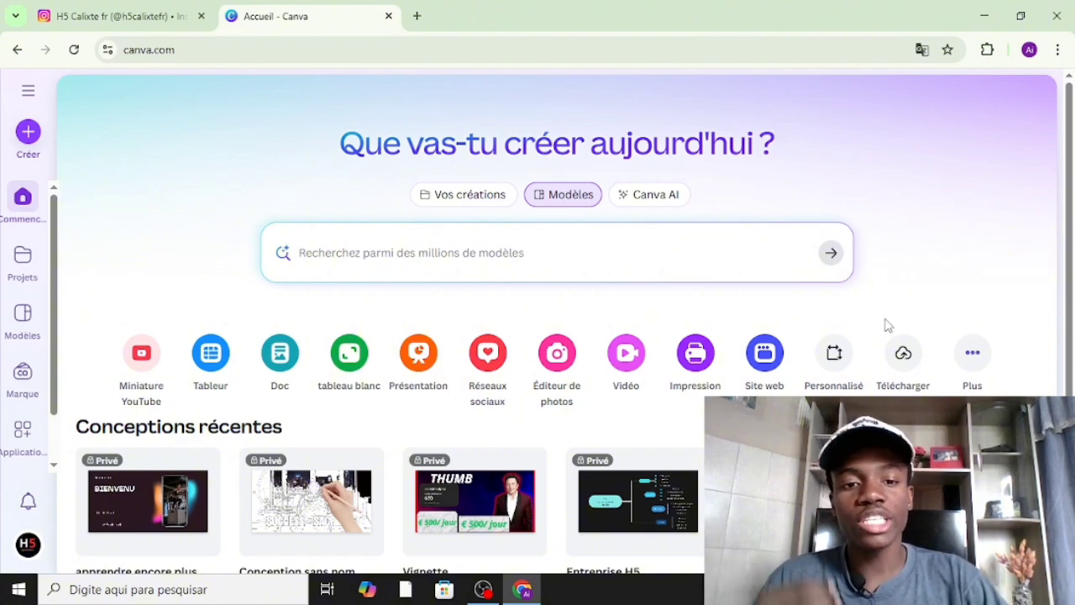
Create a new website design and show the website templates in the Ventes category.
{"action": "left_click", "coordinate": [760, 360]}
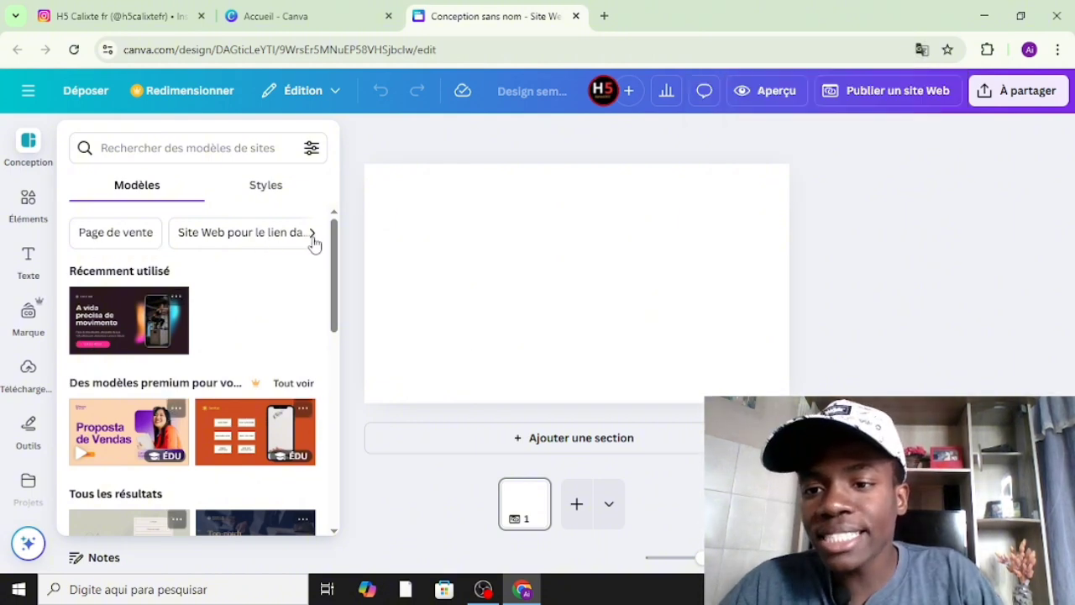
{"action": "left_click", "coordinate": [312, 236]}
{"action": "left_click", "coordinate": [309, 238]}
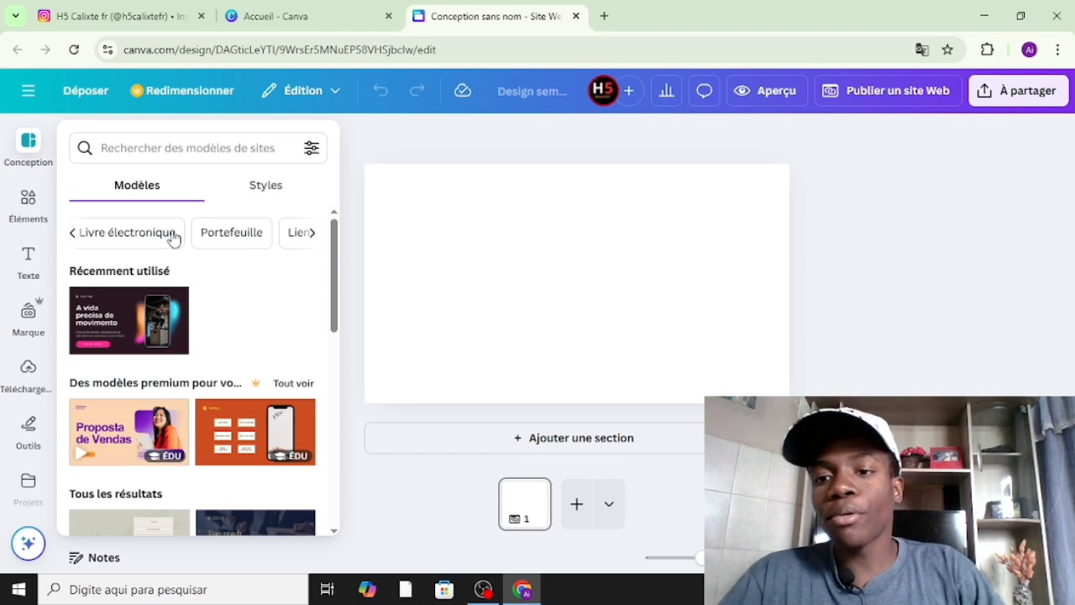
{"action": "left_click", "coordinate": [313, 238]}
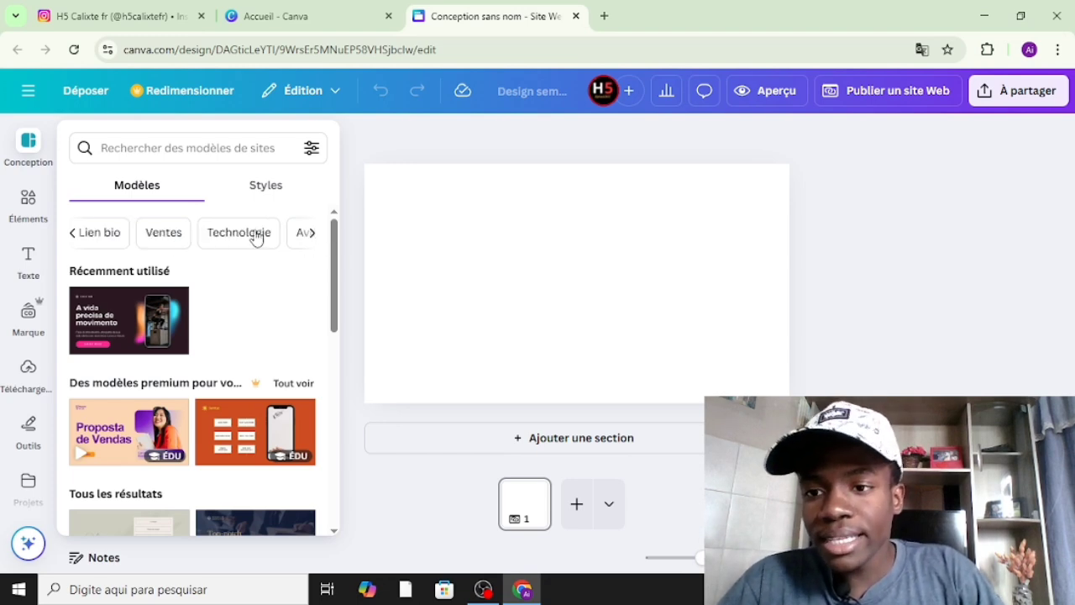
{"action": "left_click", "coordinate": [309, 234]}
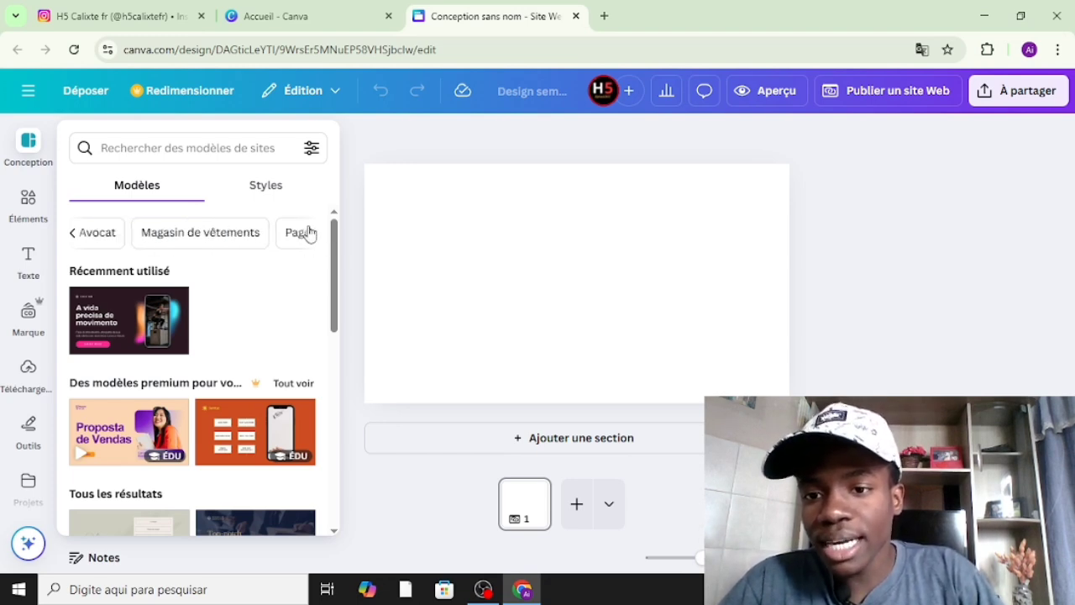
{"action": "left_click", "coordinate": [162, 243]}
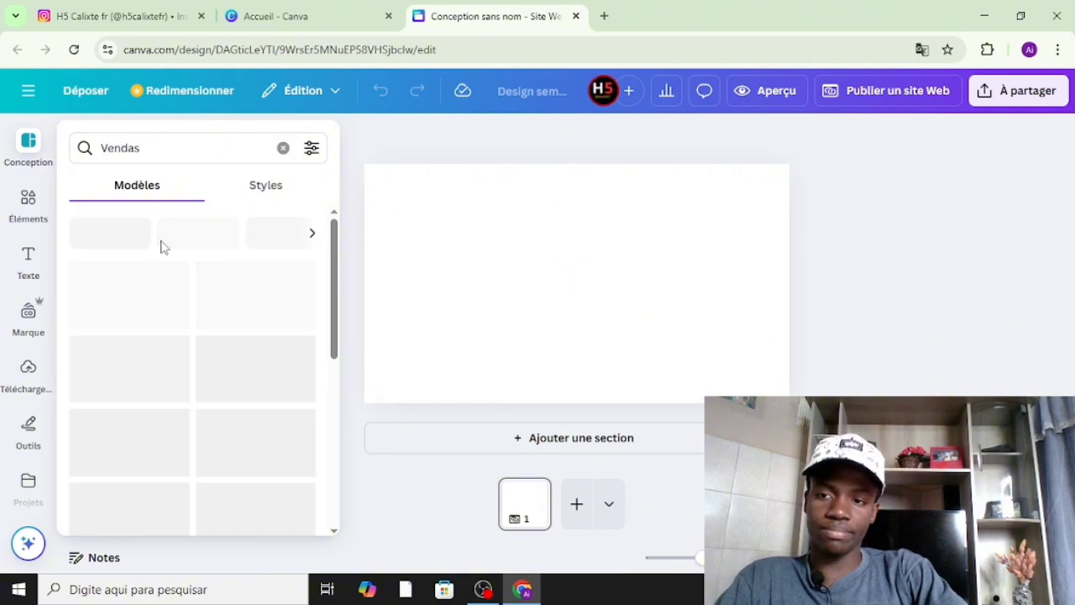
Add the "Sempre conectado" section from the bright violet and dark blue technology business website template to the design.
{"action": "left_click", "coordinate": [158, 290]}
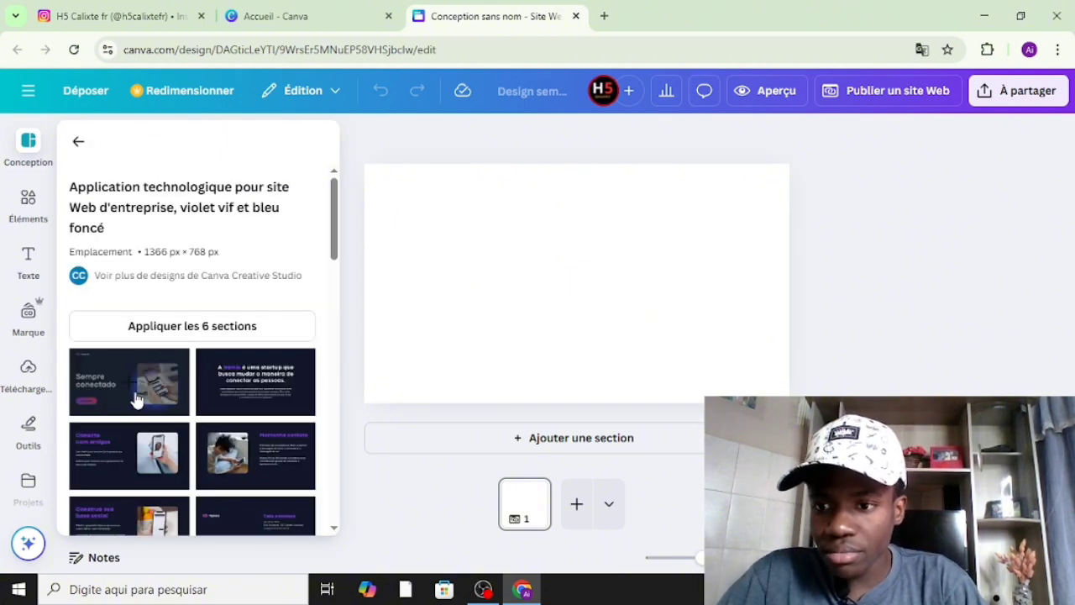
{"action": "left_click", "coordinate": [137, 398]}
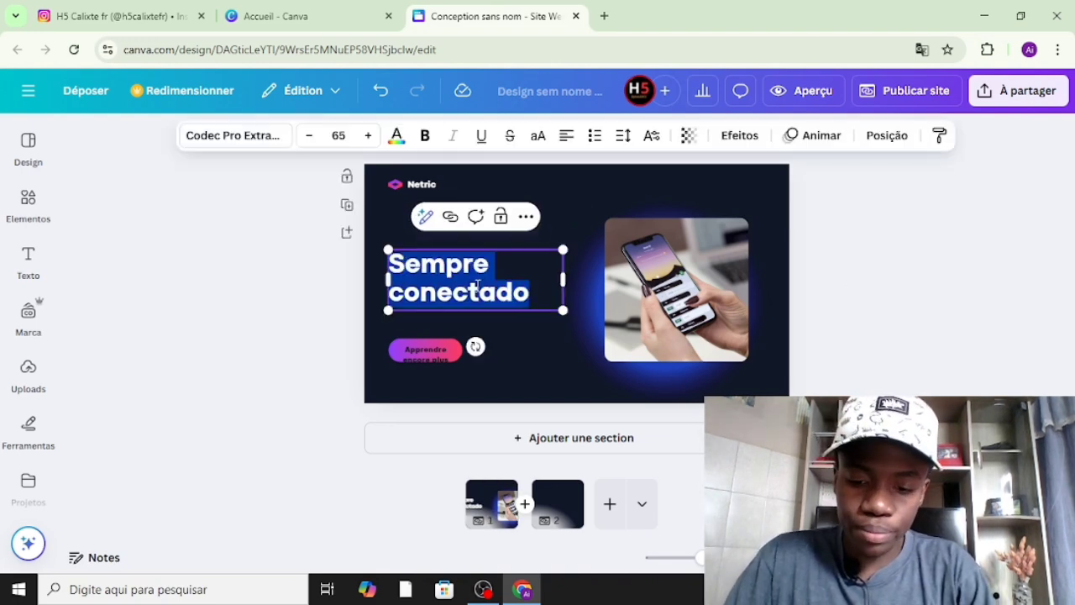
Replace the heading text "Sempre conectado" with "BIENVENUE" and move the heading slightly up.
{"action": "type", "text": "BIENVEN"}
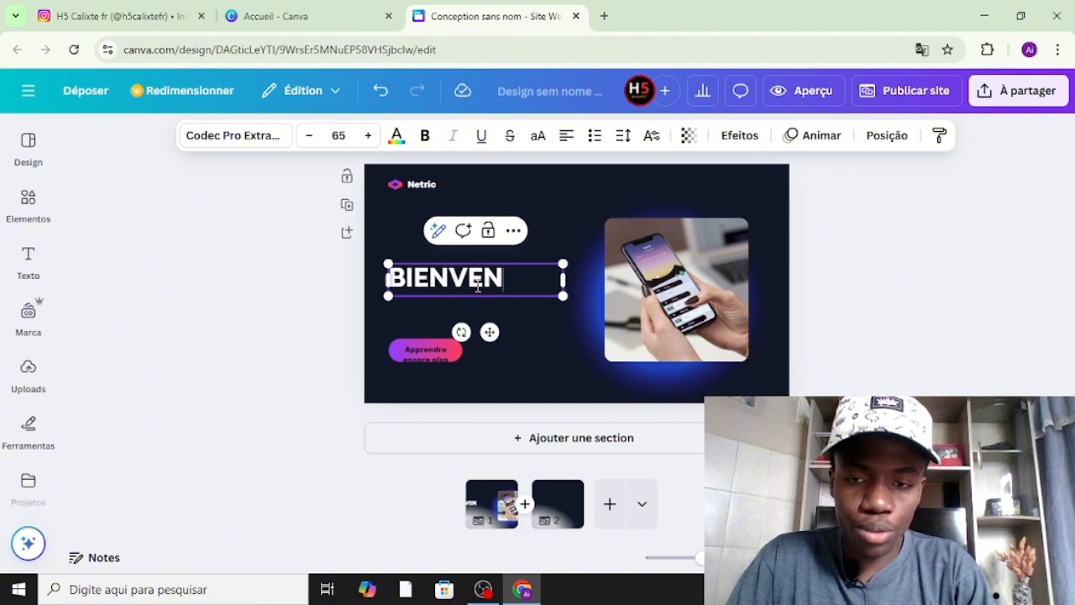
{"action": "type", "text": "UE"}
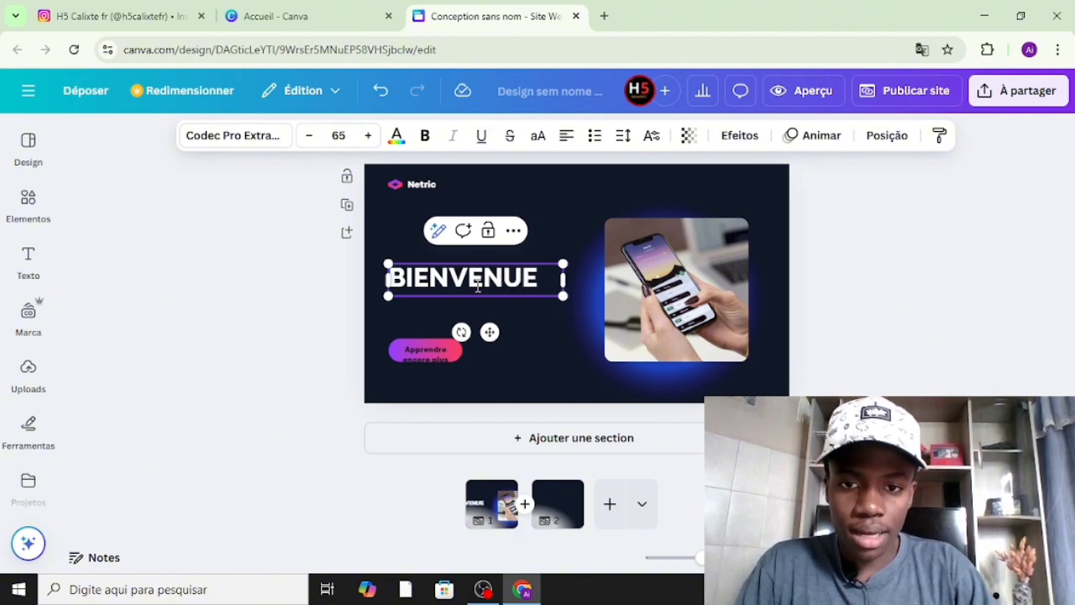
{"action": "key", "text": "Escape"}
Delete the phone photo from its frame on the first section, keeping the empty frame.
{"action": "left_click", "coordinate": [658, 279]}
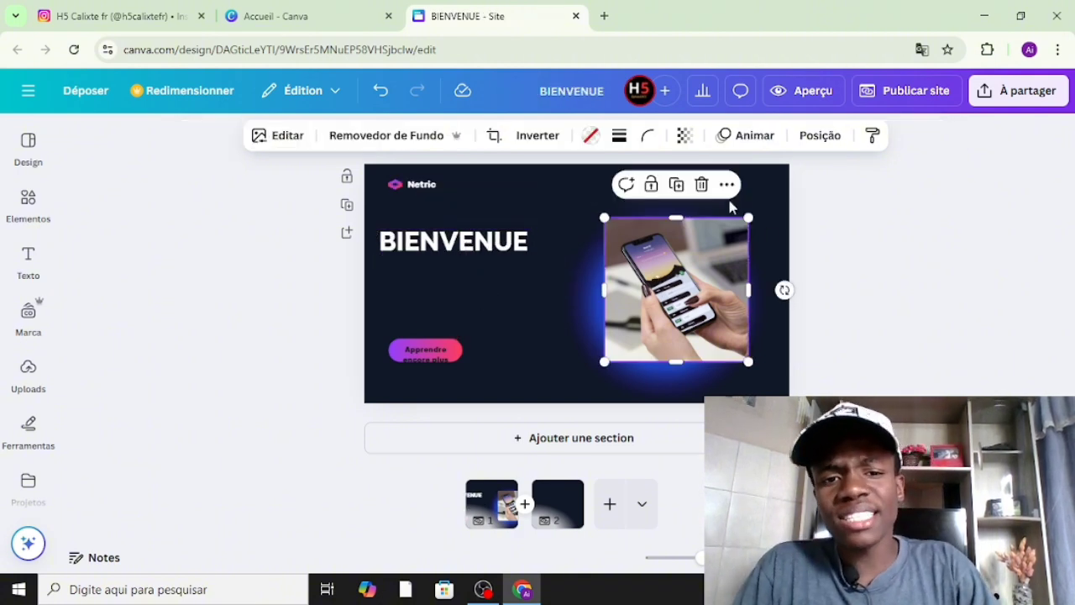
{"action": "left_click", "coordinate": [702, 186]}
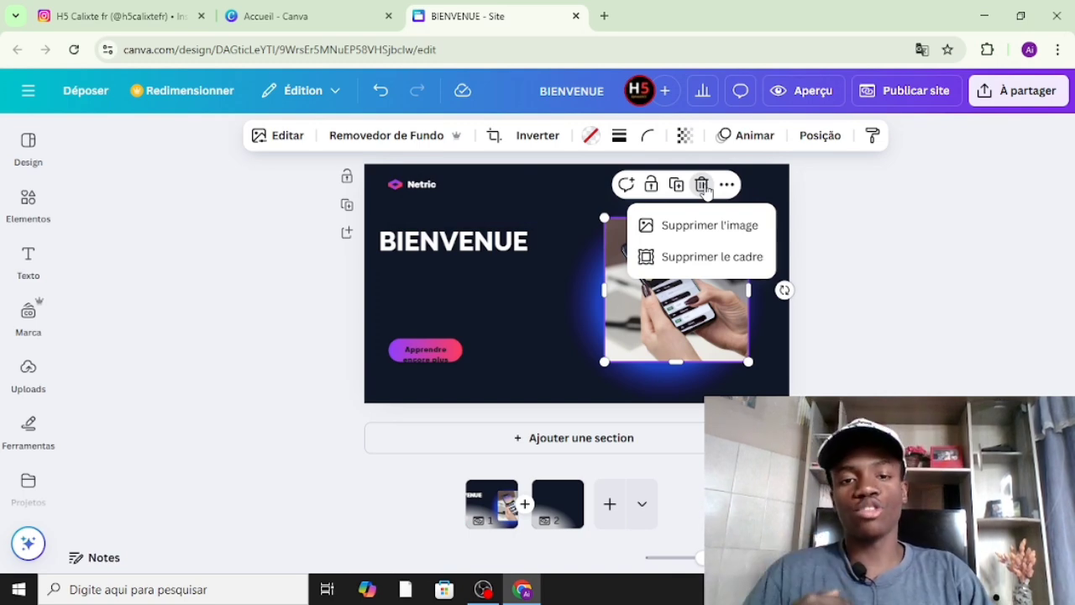
{"action": "left_click", "coordinate": [703, 186]}
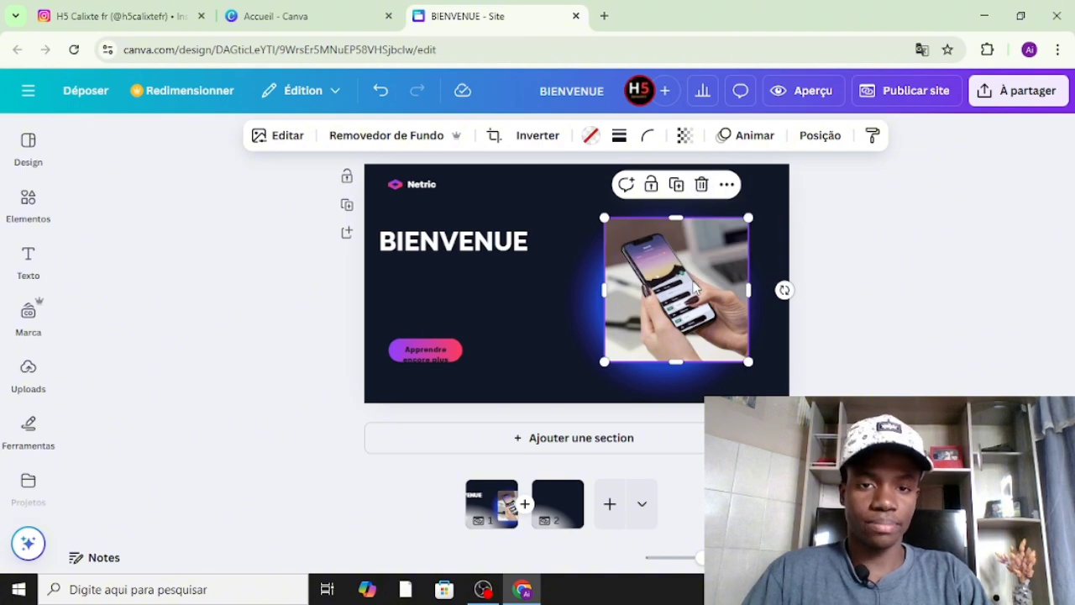
{"action": "left_click", "coordinate": [702, 186]}
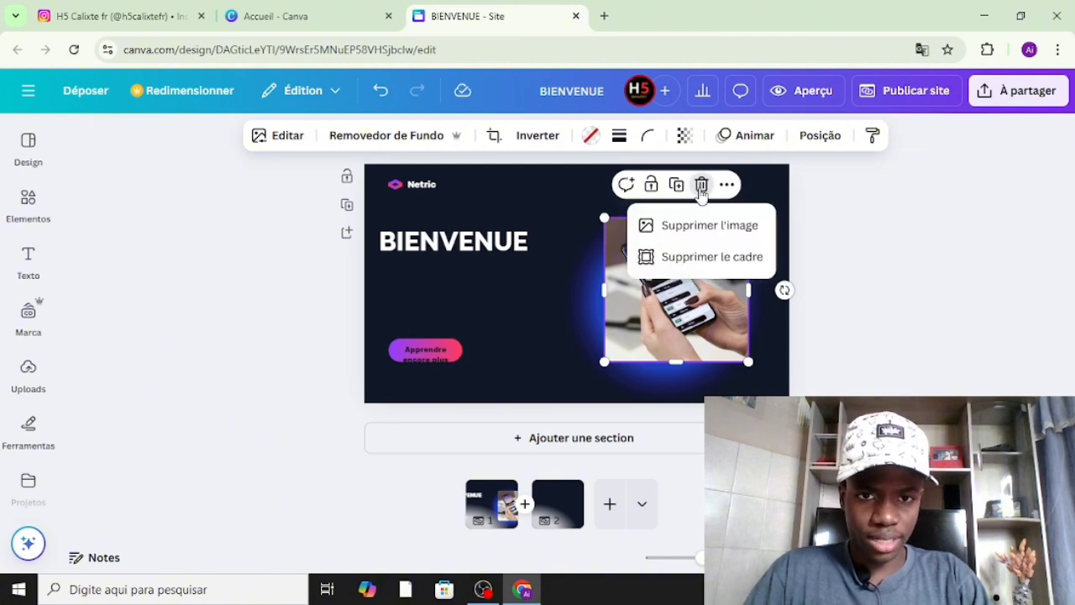
{"action": "left_click", "coordinate": [710, 241]}
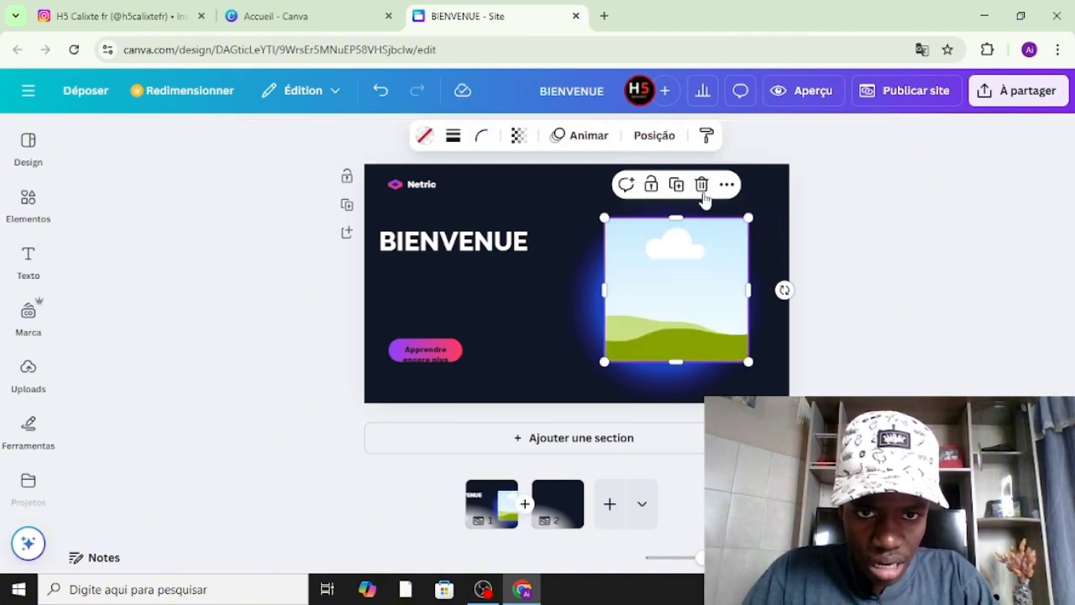
{"action": "left_click", "coordinate": [541, 269]}
Upload the file "WhatsApp Image 2025-07-18 at 14.15.20" from the Downloads folder.
{"action": "left_click", "coordinate": [28, 367]}
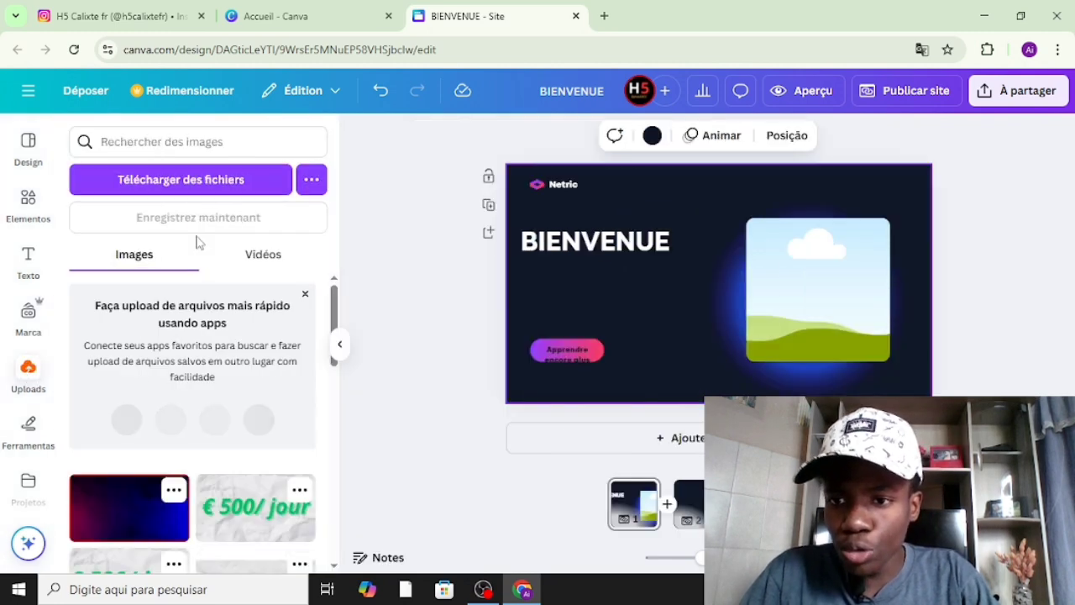
{"action": "left_click", "coordinate": [217, 183]}
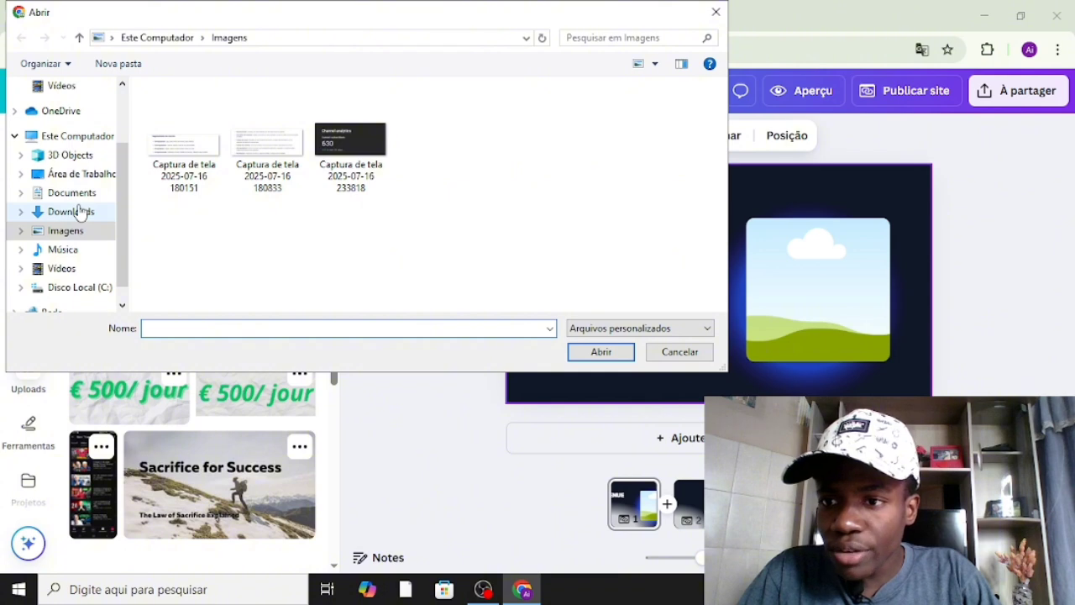
{"action": "scroll", "coordinate": [76, 144], "scroll_direction": "up", "scroll_amount": 1}
{"action": "left_click", "coordinate": [72, 86]}
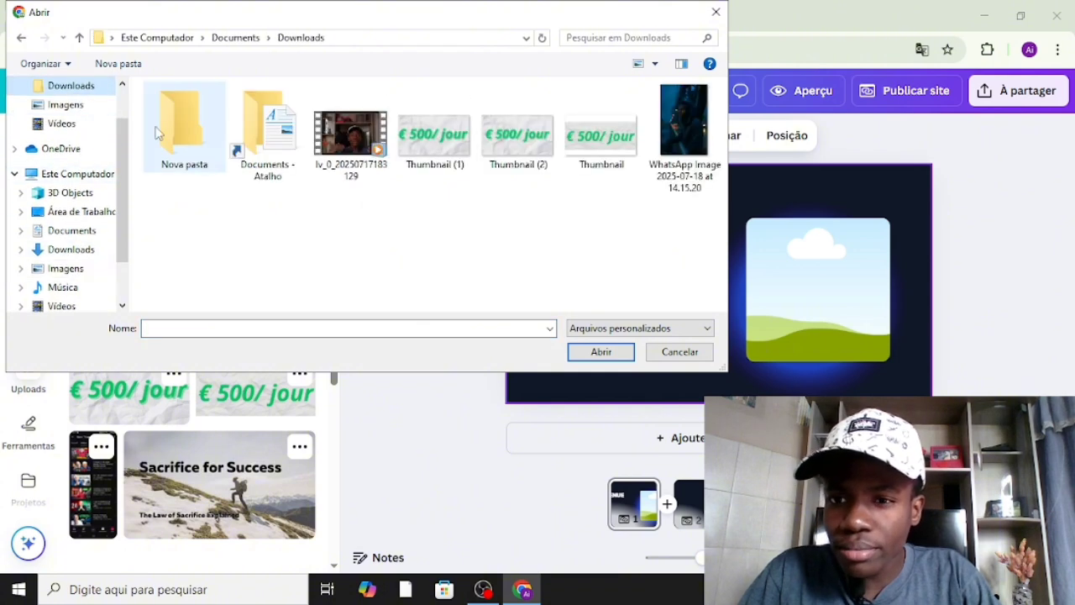
{"action": "left_click", "coordinate": [683, 181]}
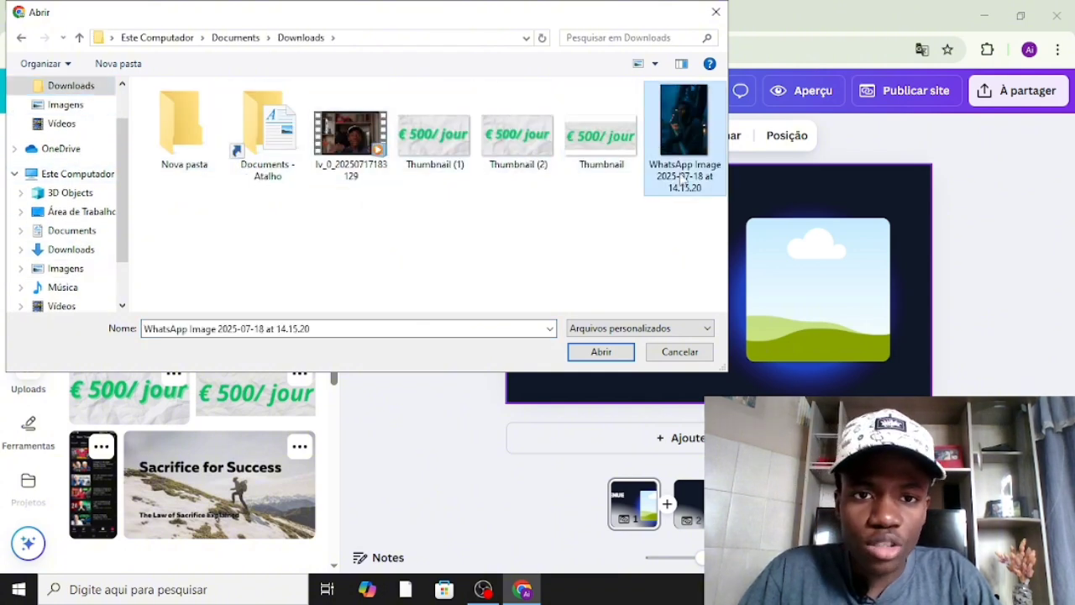
{"action": "left_click", "coordinate": [598, 353]}
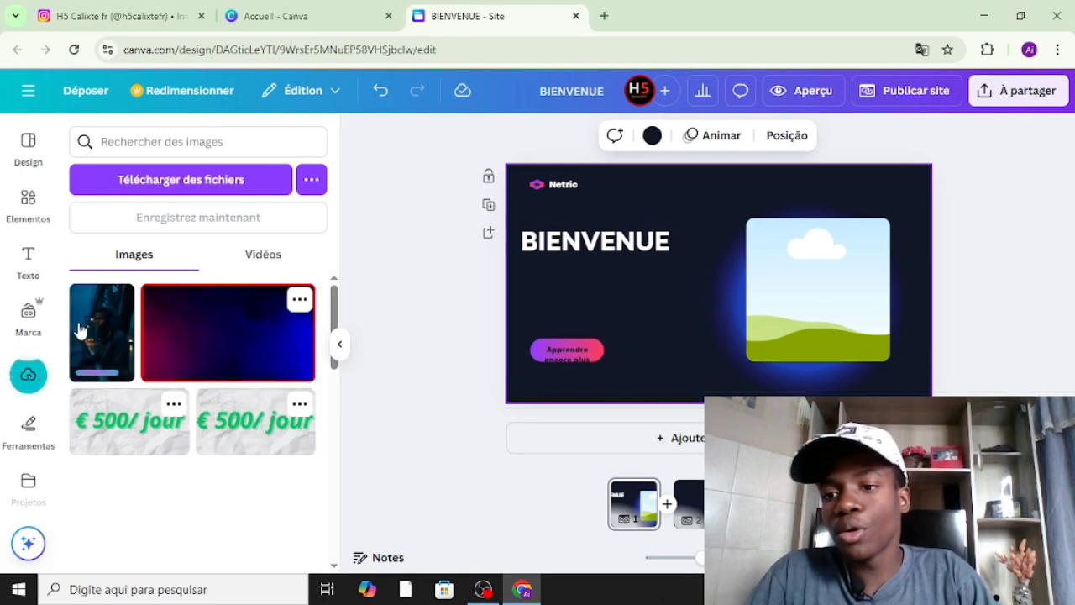
Place the uploaded portrait in the empty frame and shift the frame slightly down and to the left over the blue glow.
{"action": "left_click_drag", "start_coordinate": [84, 340], "coordinate": [789, 281]}
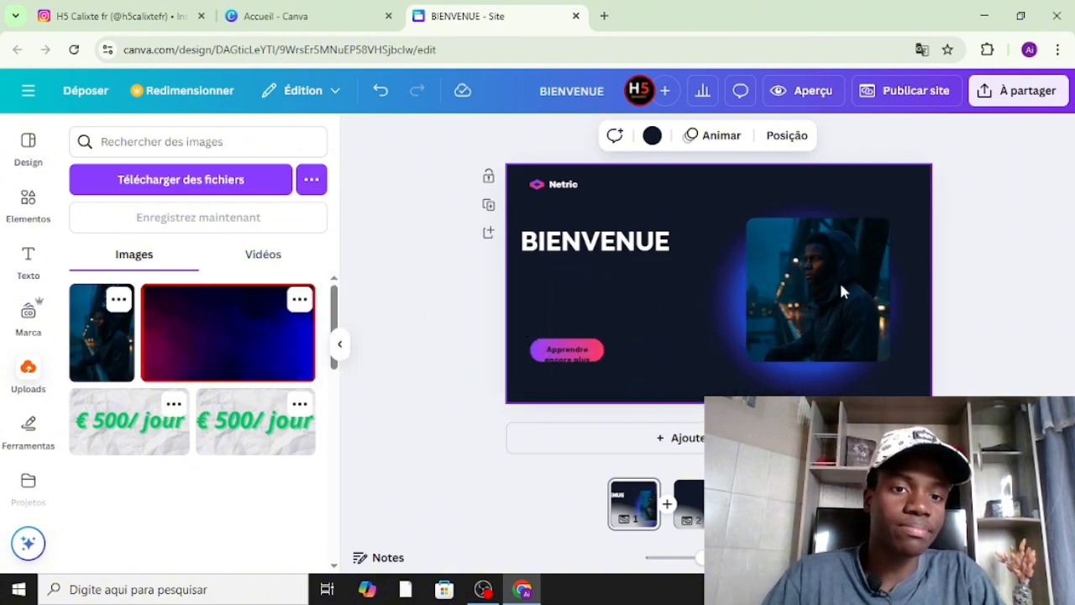
{"action": "mouse_move", "coordinate": [802, 298]}
{"action": "left_mouse_down"}
{"action": "mouse_move", "coordinate": [797, 290]}
{"action": "mouse_move", "coordinate": [815, 283]}
{"action": "mouse_move", "coordinate": [810, 291]}
{"action": "left_mouse_up"}
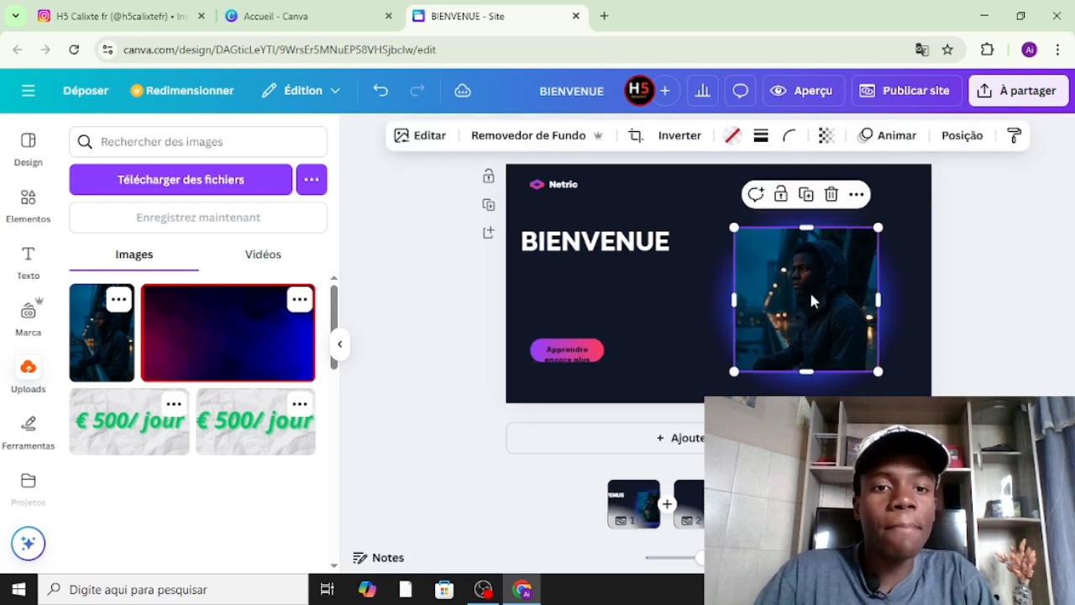
{"action": "left_click", "coordinate": [666, 289]}
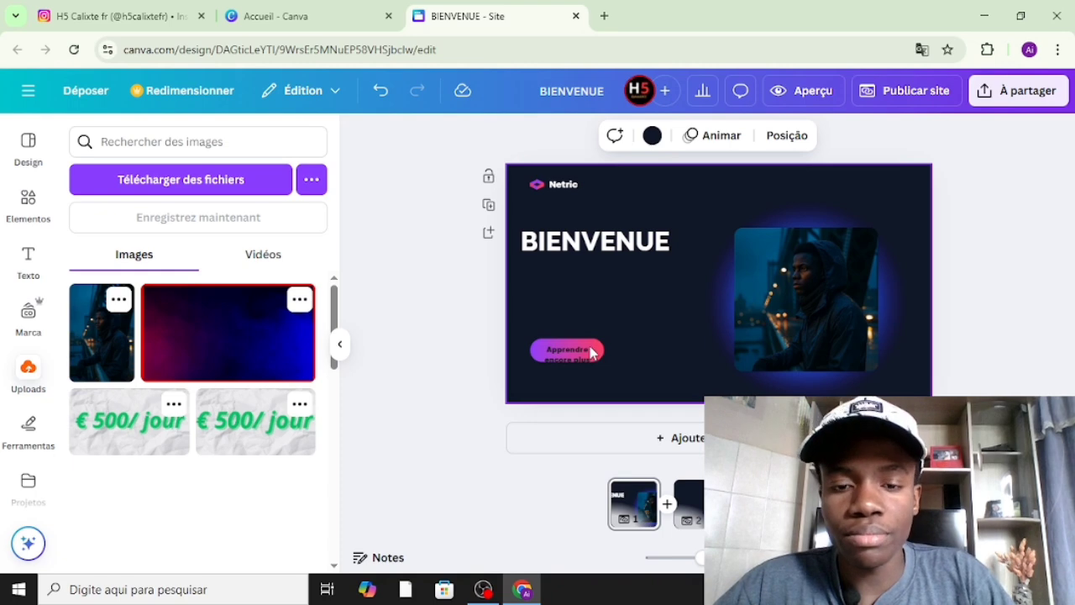
Replace the label of the gradient button below the heading with "savoir plus".
{"action": "left_click", "coordinate": [580, 351]}
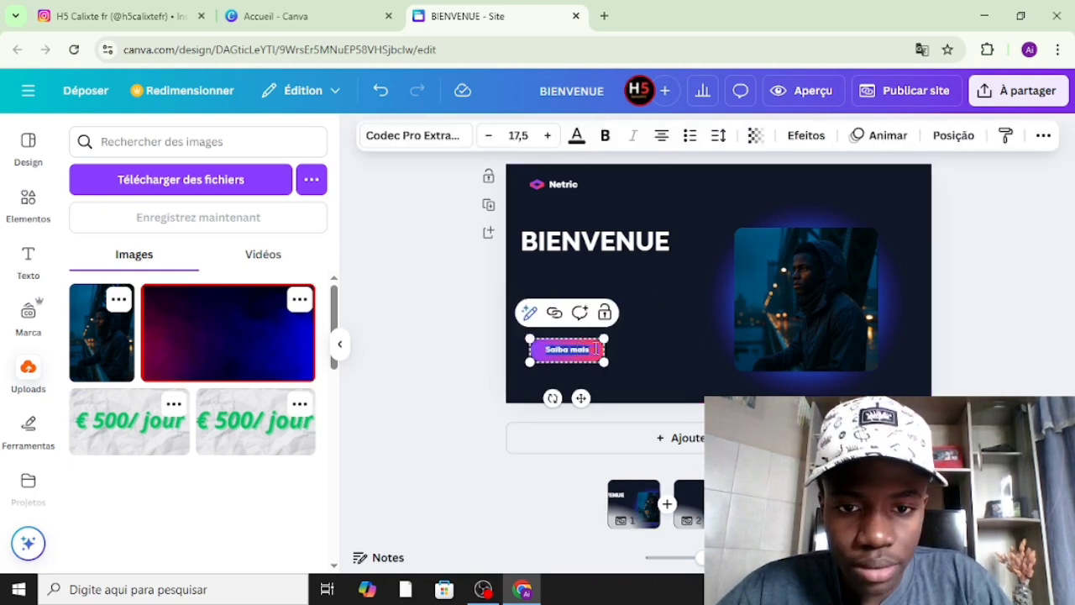
{"action": "left_click", "coordinate": [627, 354]}
{"action": "left_click", "coordinate": [593, 350]}
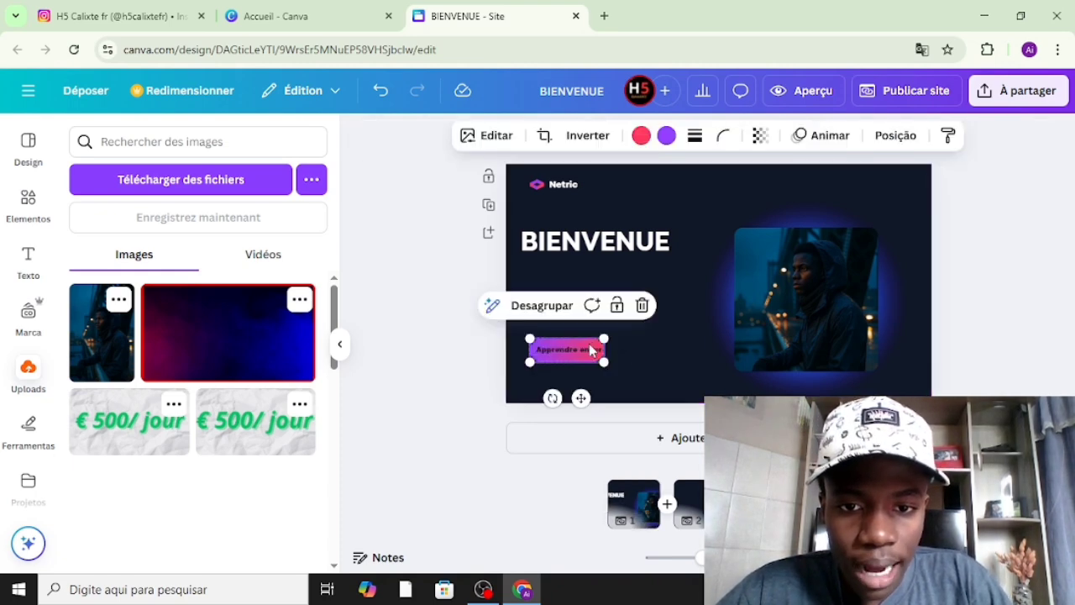
{"action": "double_click", "coordinate": [593, 350]}
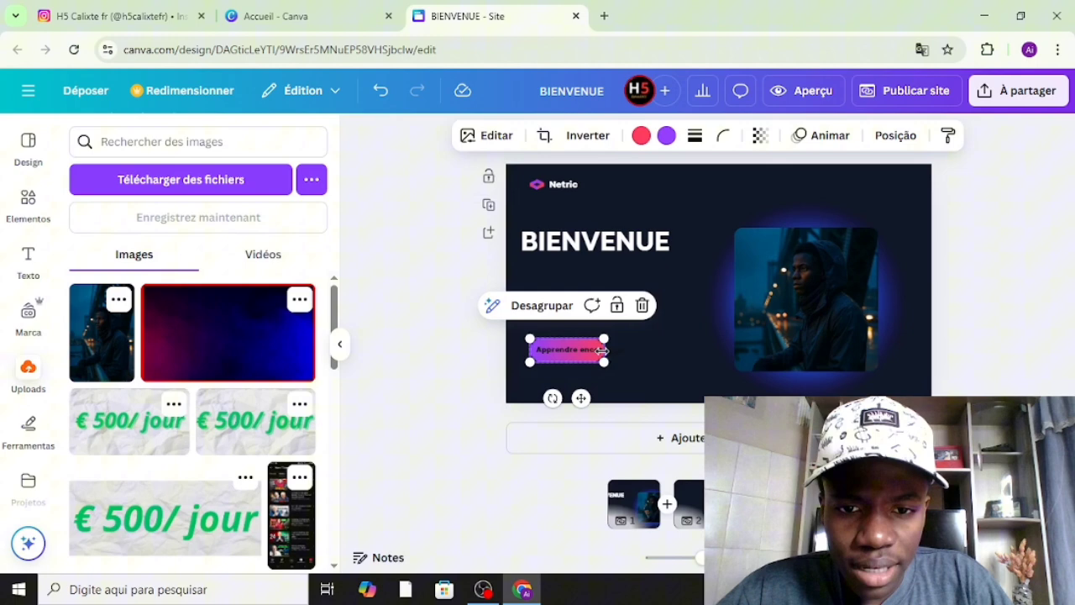
{"action": "left_click", "coordinate": [620, 345]}
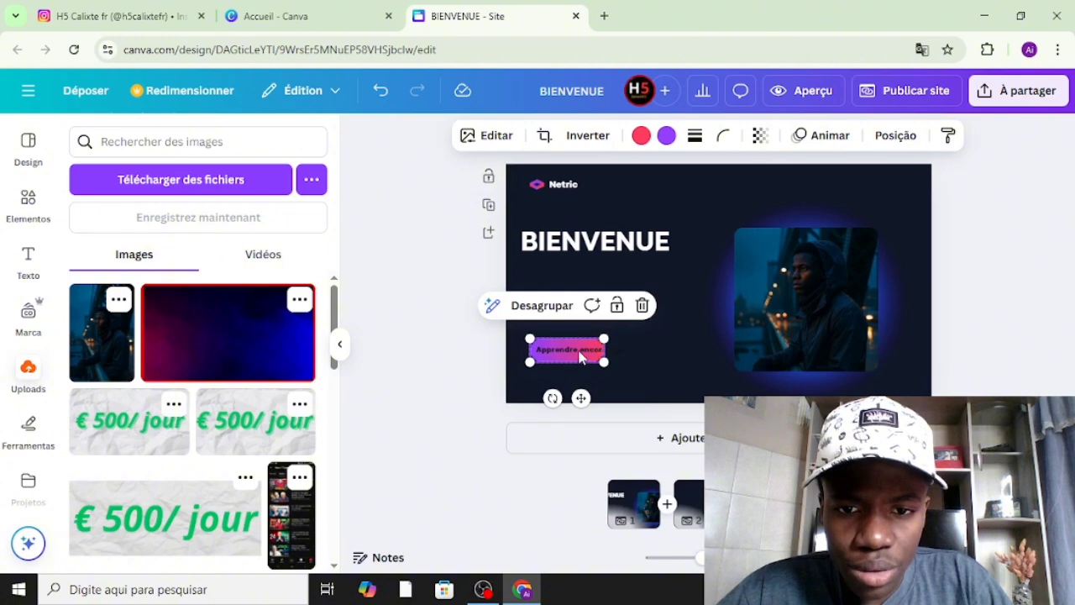
{"action": "left_click", "coordinate": [585, 352]}
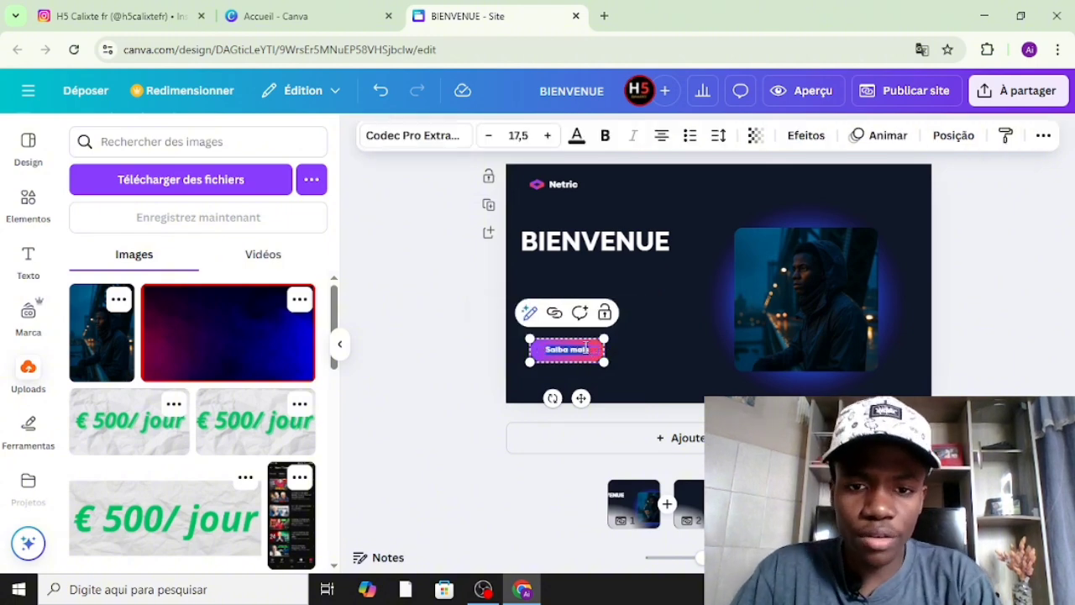
{"action": "key", "text": "BackSpace"}
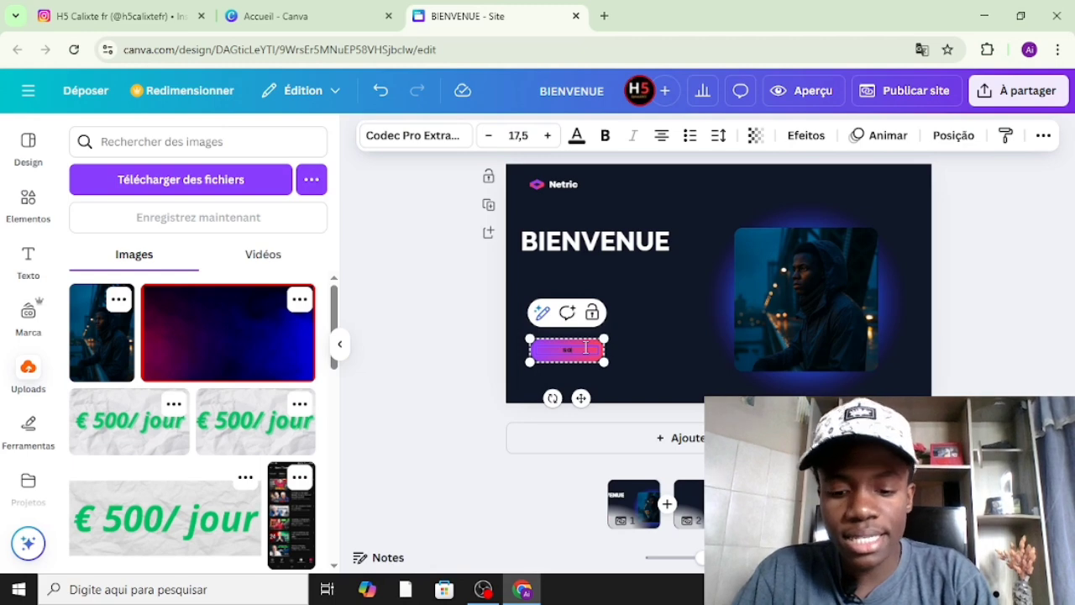
{"action": "type", "text": "savoir pl"}
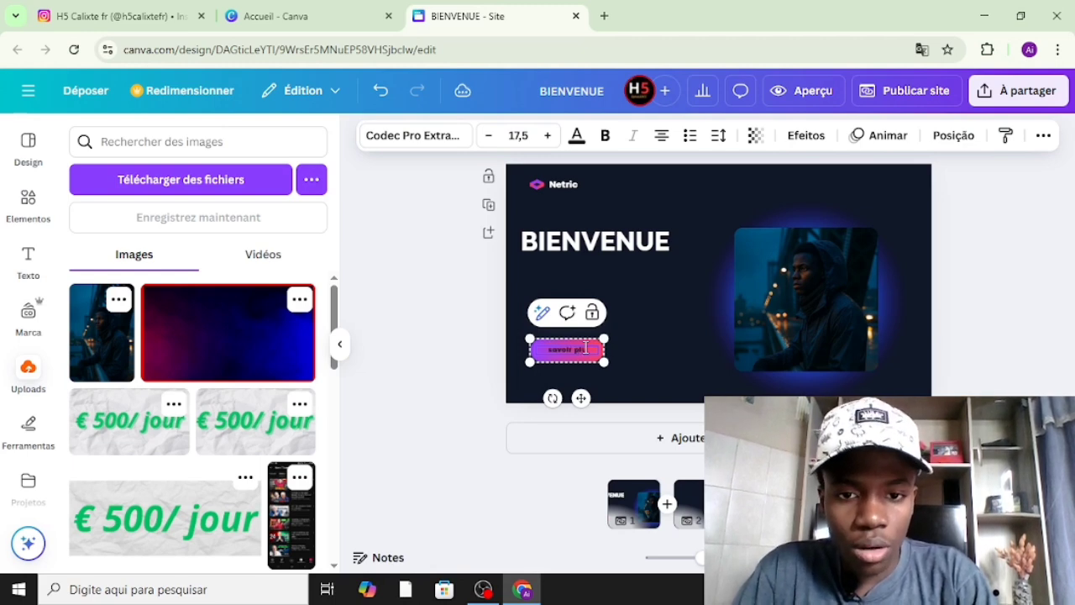
{"action": "type", "text": "us"}
{"action": "left_click", "coordinate": [613, 358]}
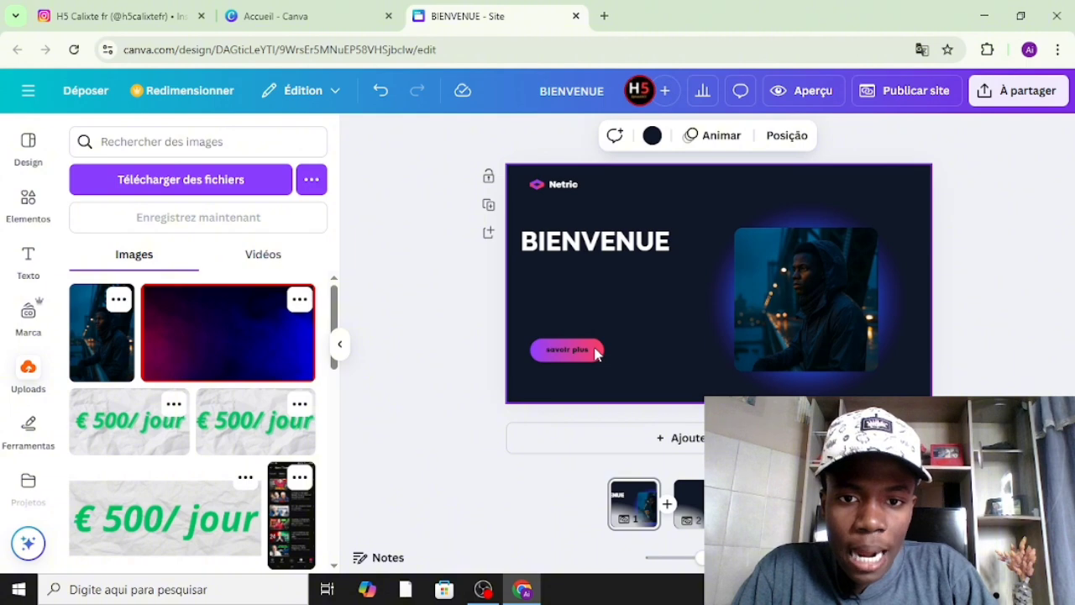
Nudge the "savoir plus" button slightly down and right, and link its text to the URL of the Instagram profile open in the browser.
{"action": "left_click", "coordinate": [594, 354]}
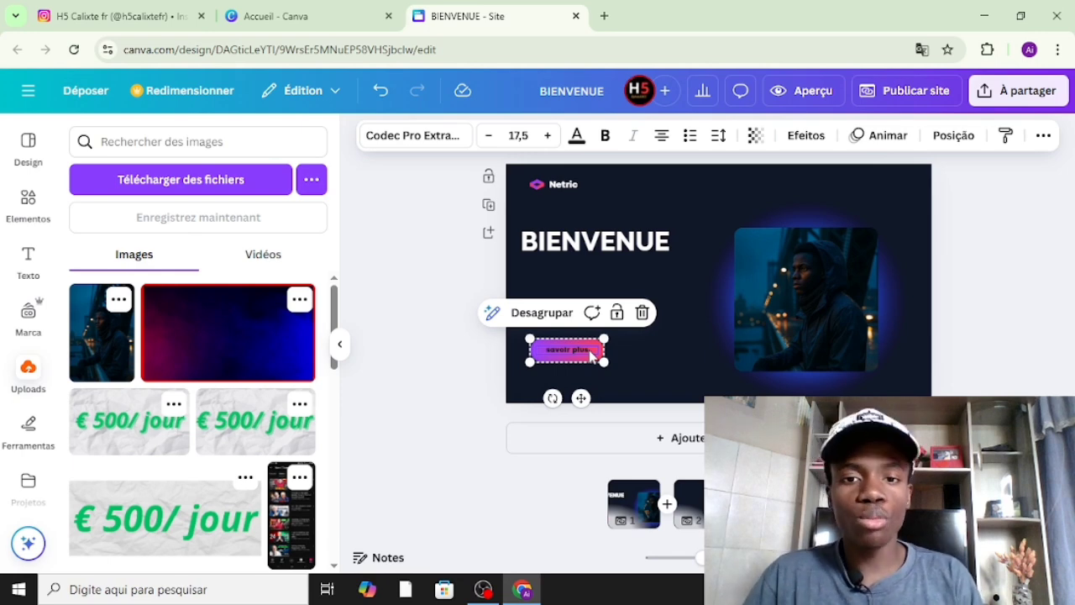
{"action": "left_click_drag", "start_coordinate": [592, 357], "coordinate": [604, 361]}
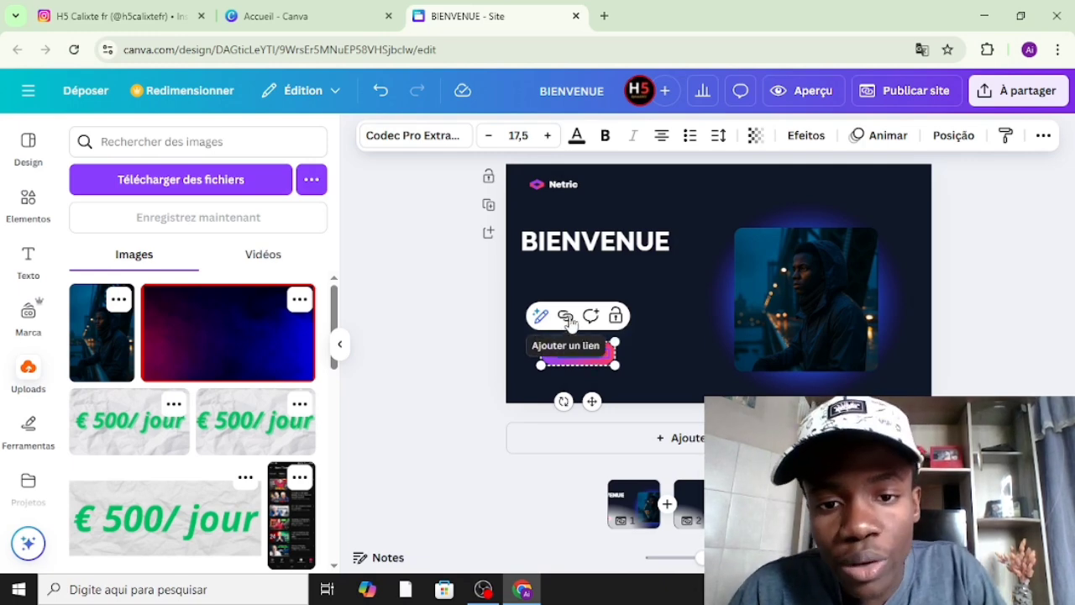
{"action": "left_click", "coordinate": [566, 317]}
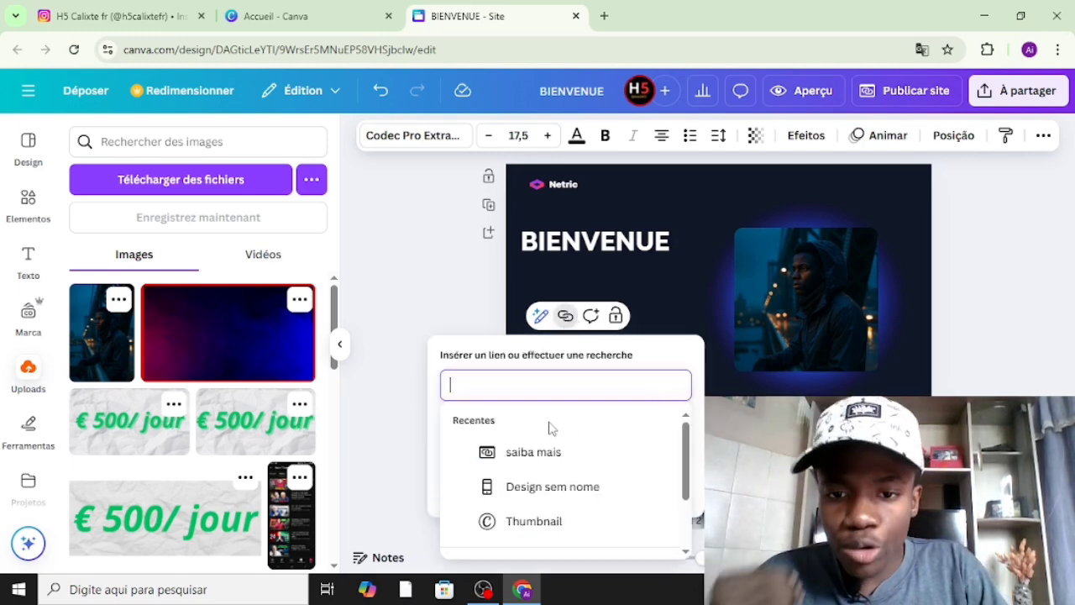
{"action": "left_click", "coordinate": [139, 12]}
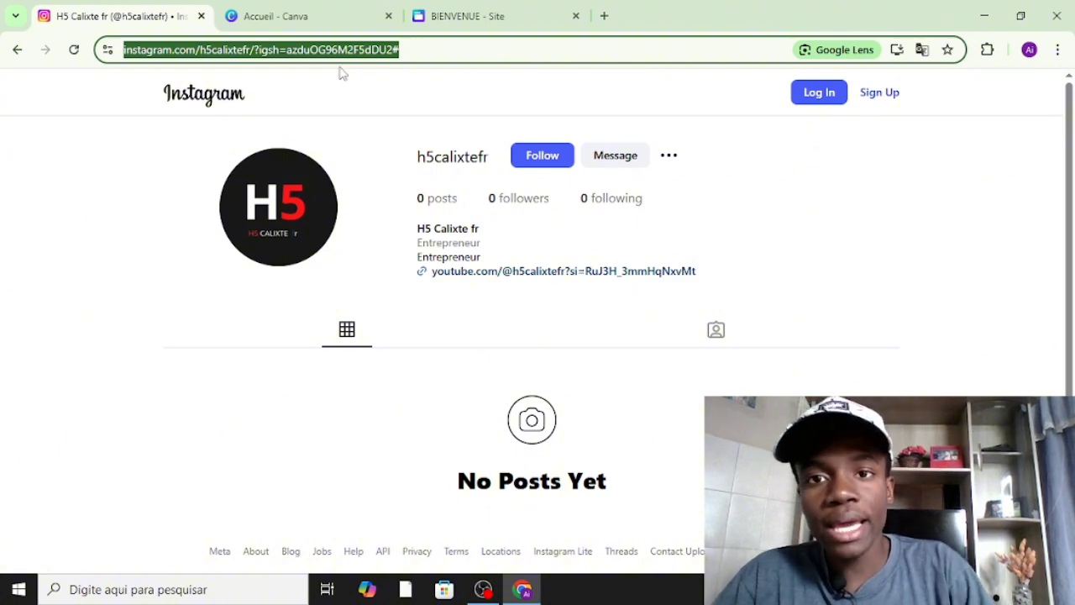
{"action": "left_click", "coordinate": [457, 15]}
{"action": "left_click", "coordinate": [507, 389]}
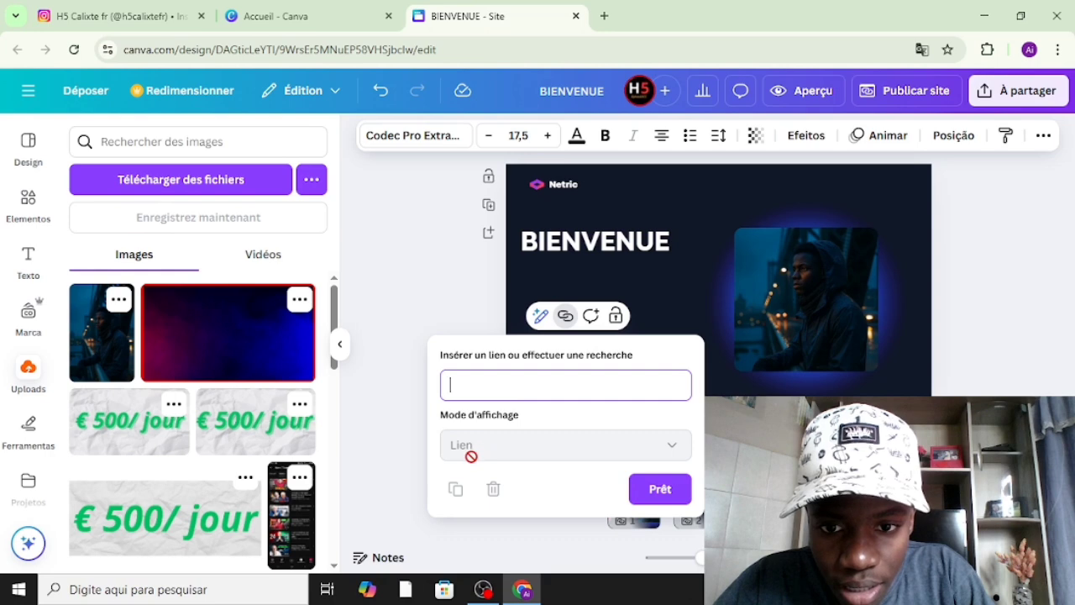
{"action": "type", "text": "https://www.instagram.com/h5calixtefr/?igsh=azduOG96M2F5dDU2"}
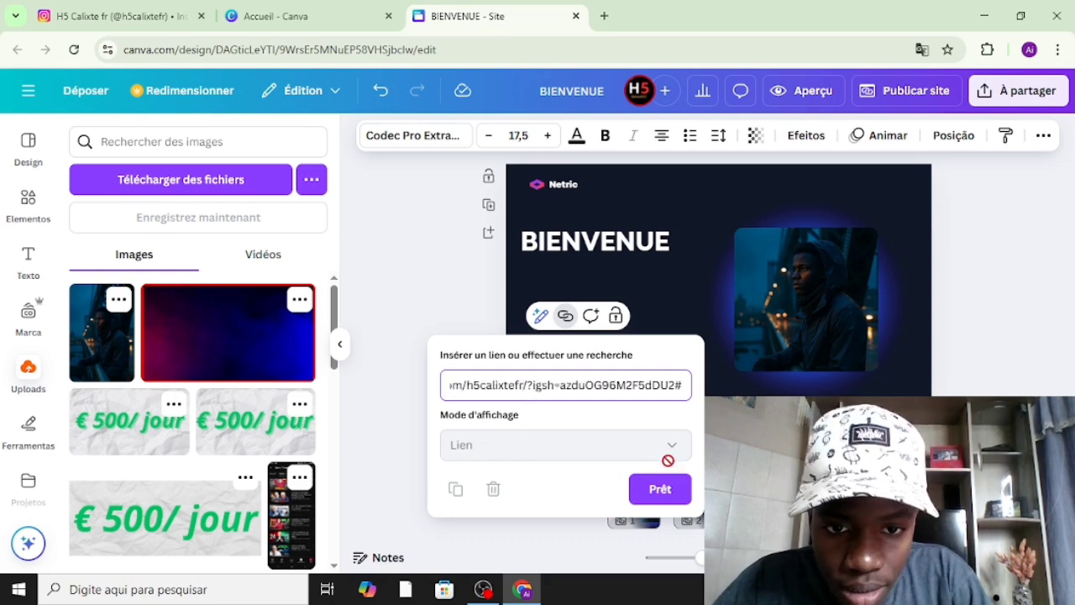
{"action": "left_click", "coordinate": [659, 491]}
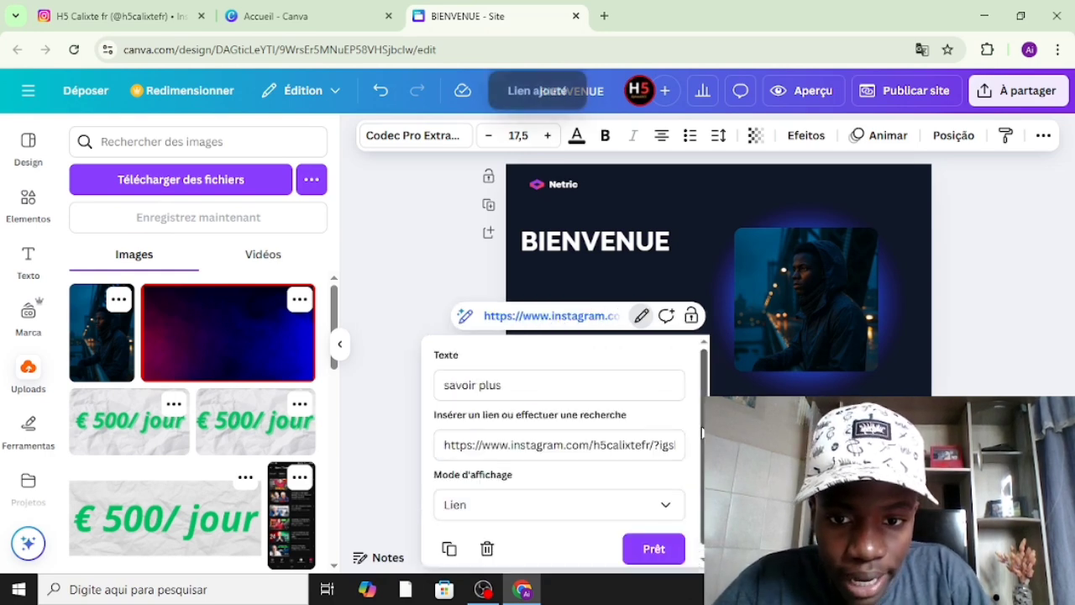
Set the display mode of the "savoir plus" link to Lien and apply the link settings.
{"action": "left_click", "coordinate": [665, 497]}
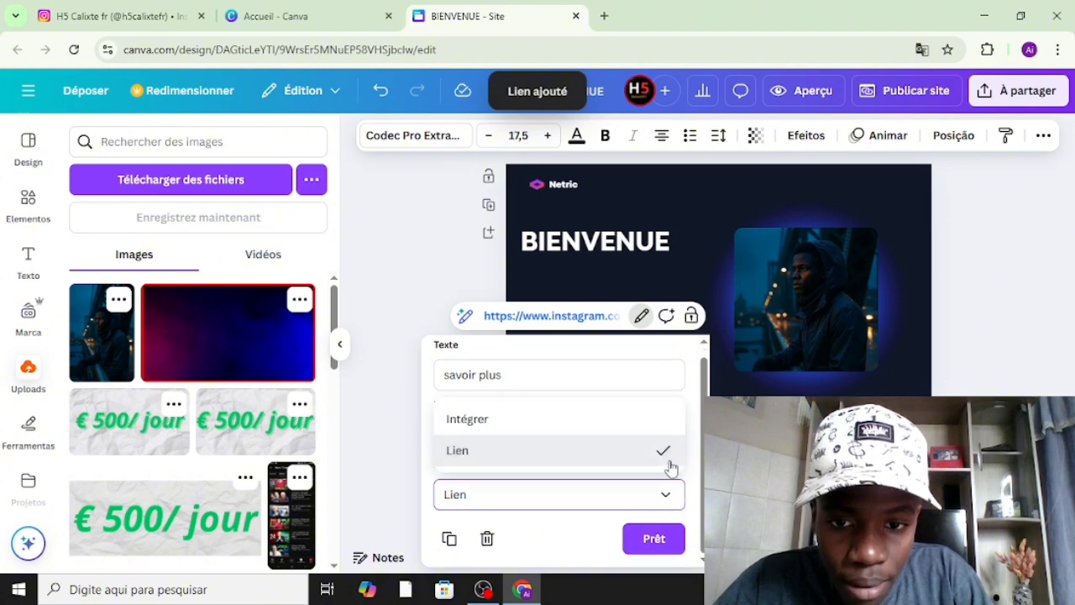
{"action": "left_click", "coordinate": [662, 451]}
{"action": "left_click", "coordinate": [654, 539]}
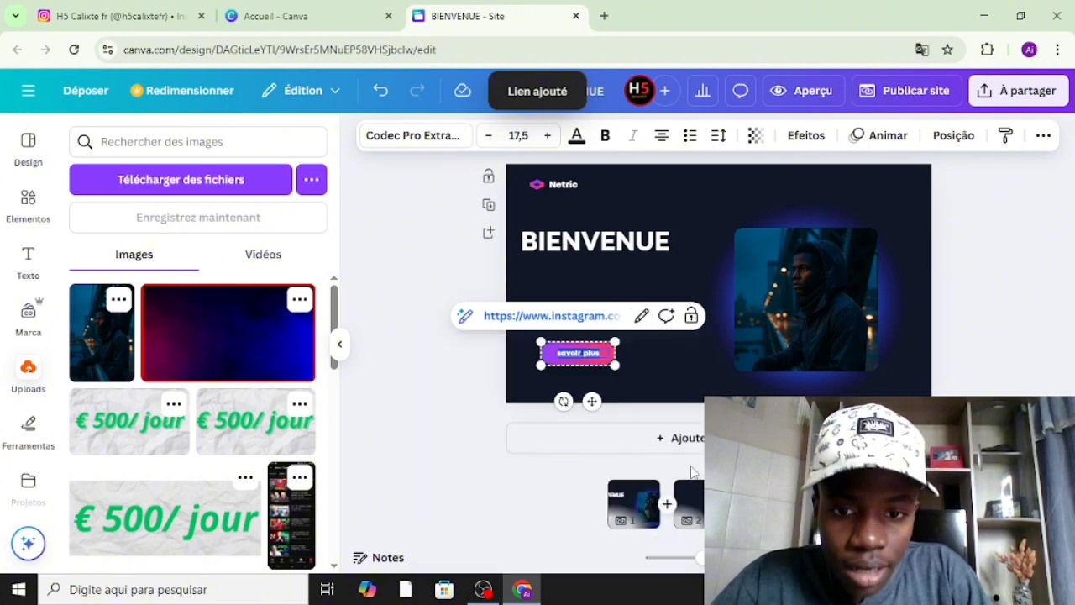
{"action": "left_click", "coordinate": [711, 367]}
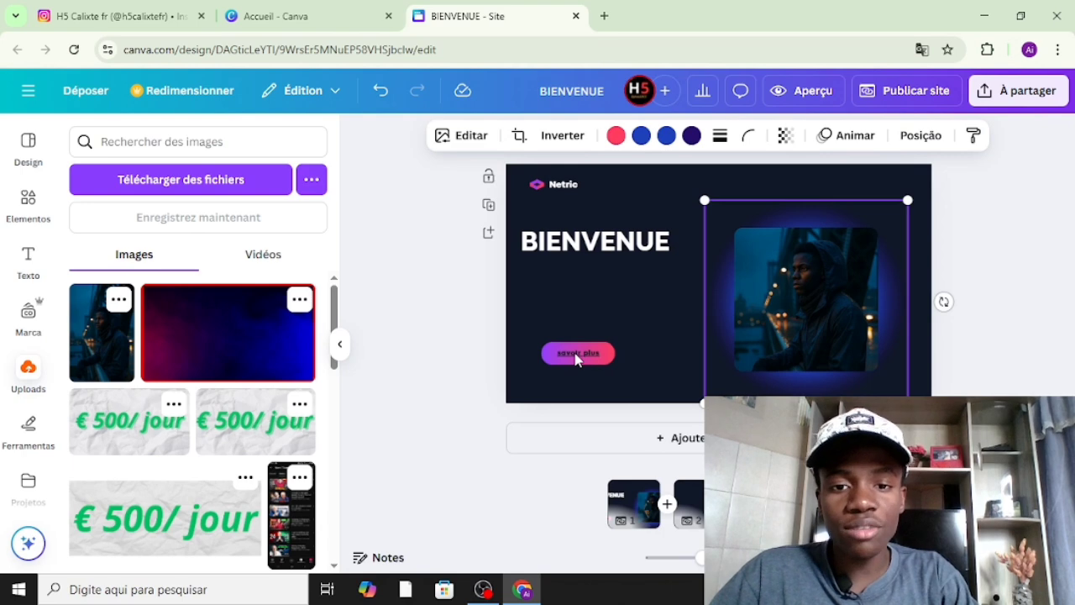
Test the "savoir plus" button's link by opening the Instagram profile, and return to the site design.
{"action": "left_click", "coordinate": [577, 356]}
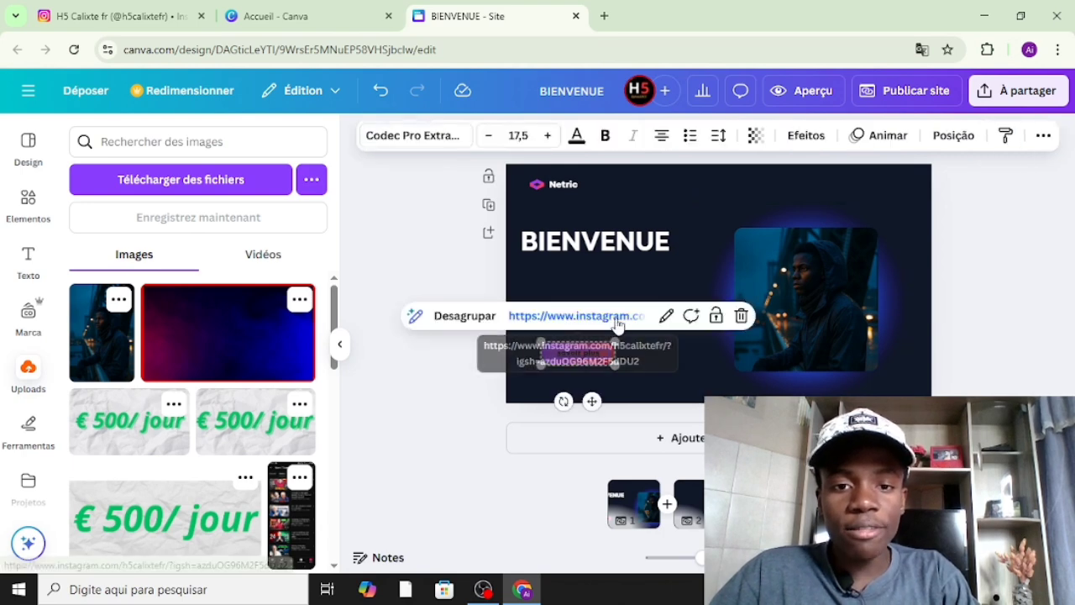
{"action": "left_click", "coordinate": [649, 379]}
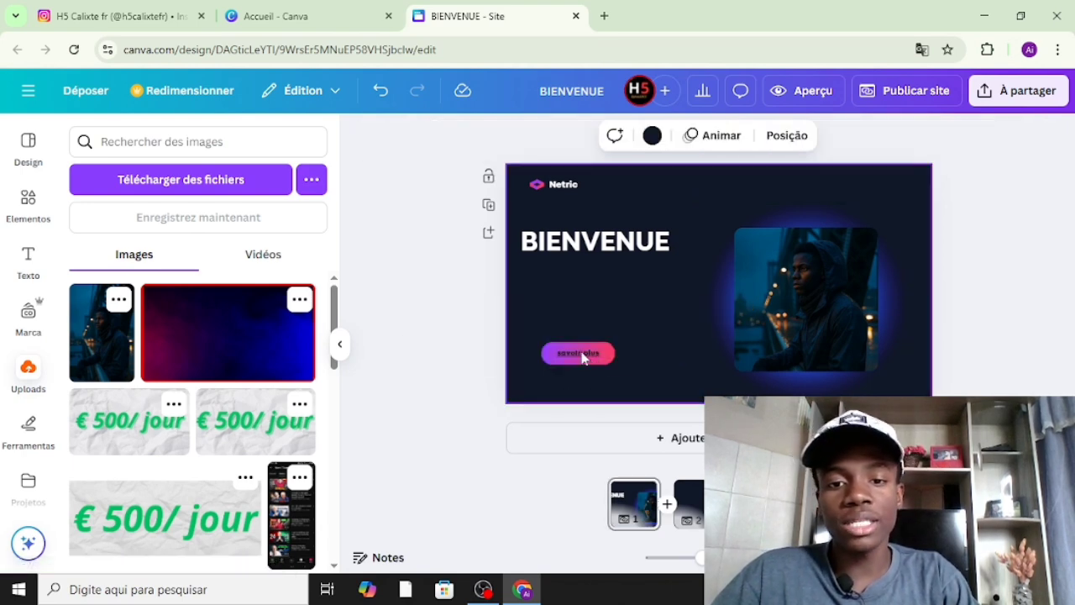
{"action": "left_click", "coordinate": [581, 356]}
{"action": "left_click", "coordinate": [576, 315]}
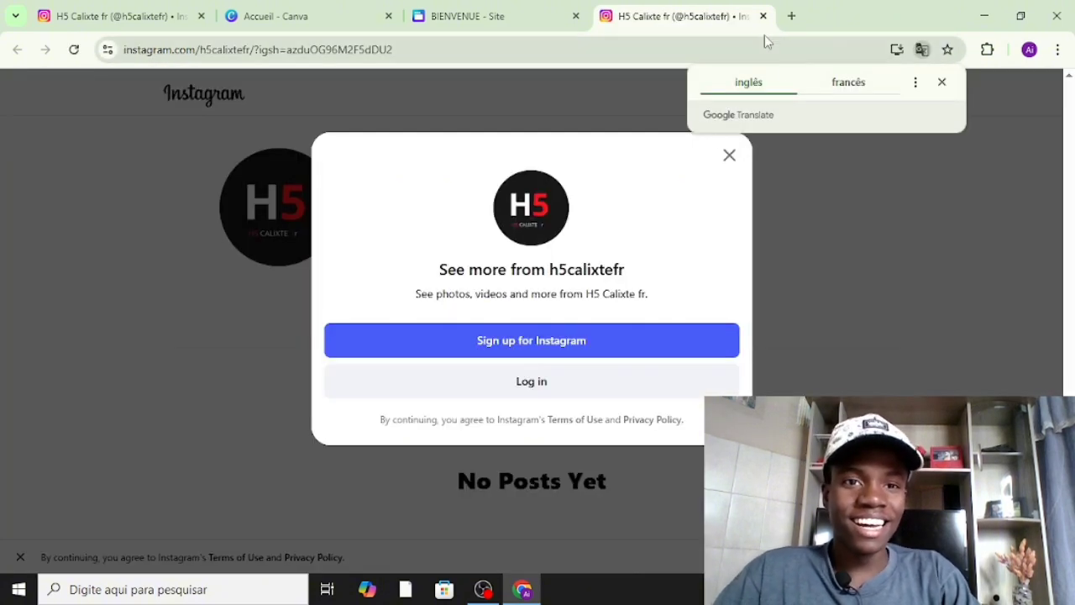
{"action": "left_click", "coordinate": [763, 16]}
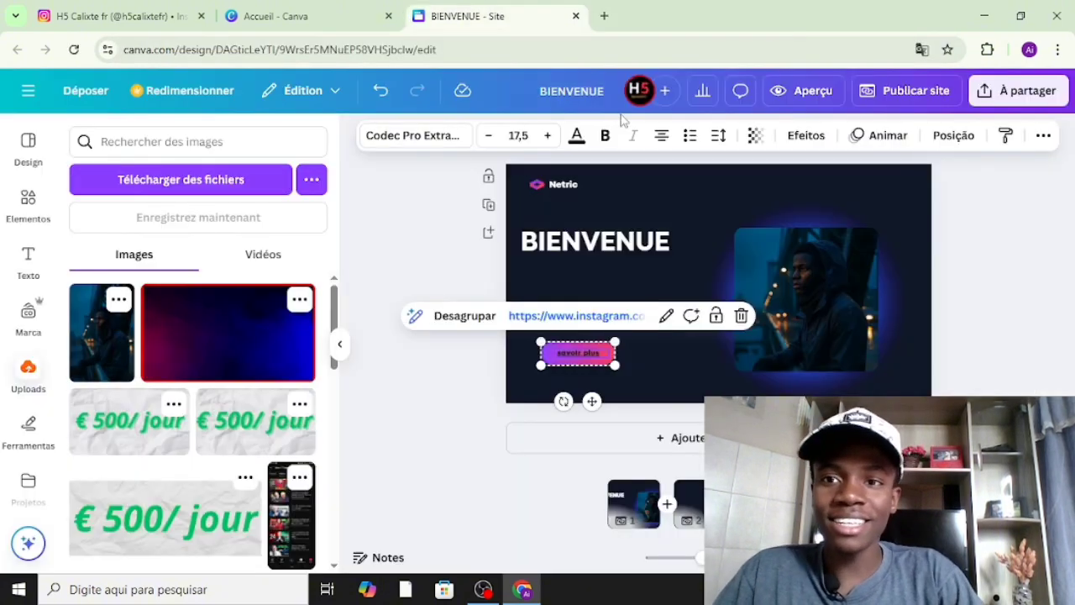
{"action": "left_click", "coordinate": [582, 256]}
{"action": "key", "text": "Escape"}
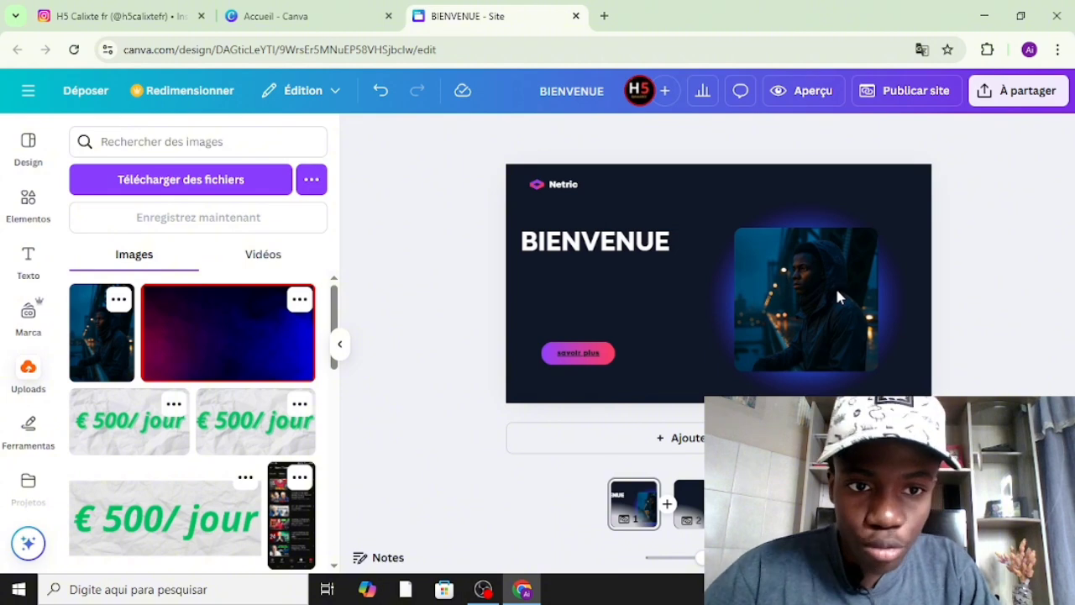
Replace the brand text "Netric" beside the logo with "H5" and move the BIENVENUE heading slightly up beneath it.
{"action": "left_click", "coordinate": [563, 185]}
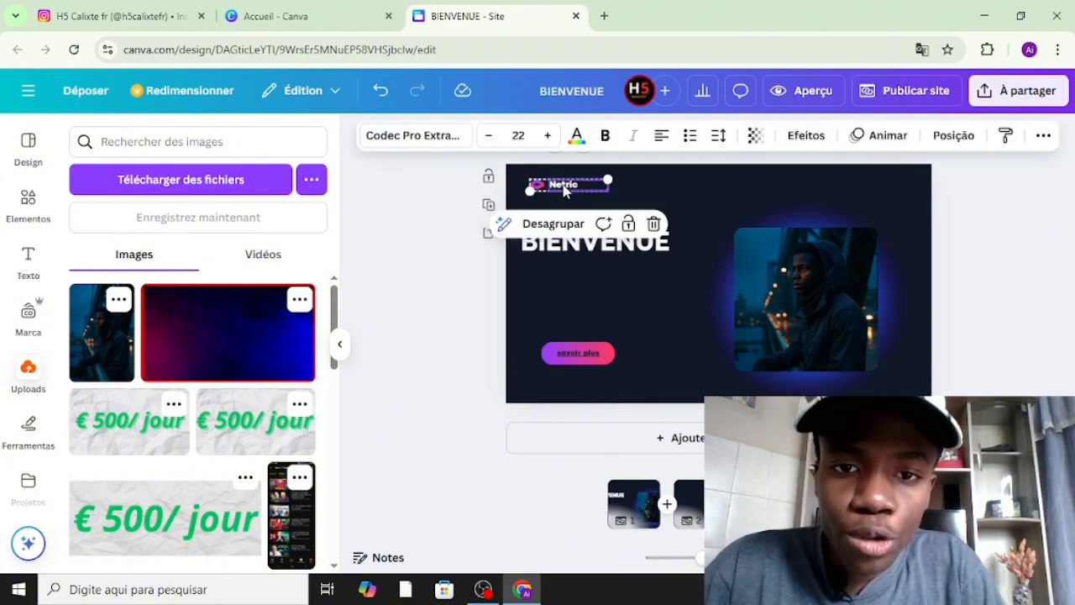
{"action": "left_click", "coordinate": [580, 185]}
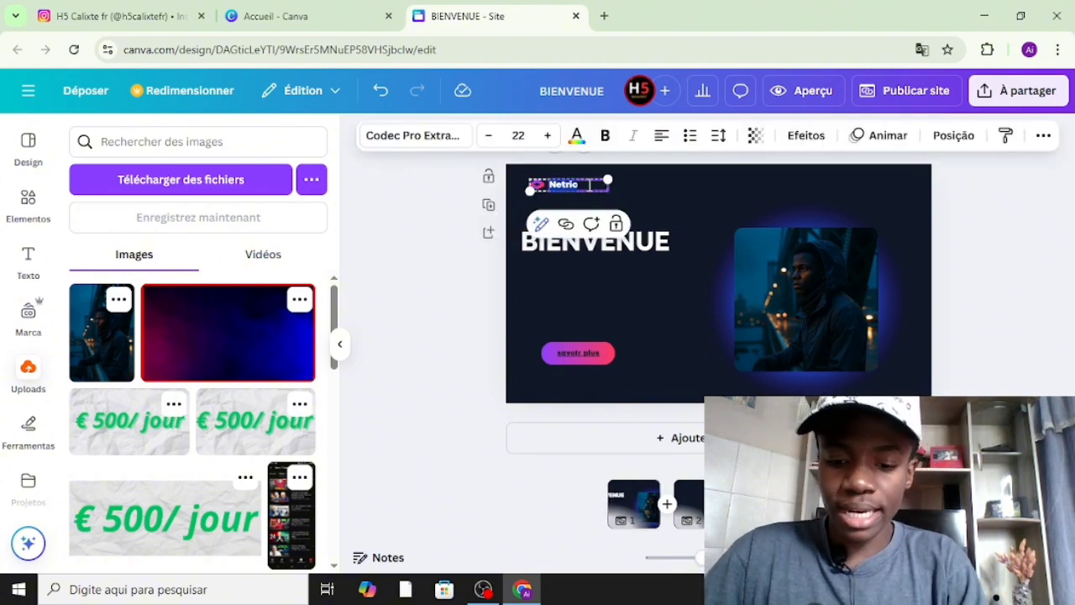
{"action": "type", "text": "H5"}
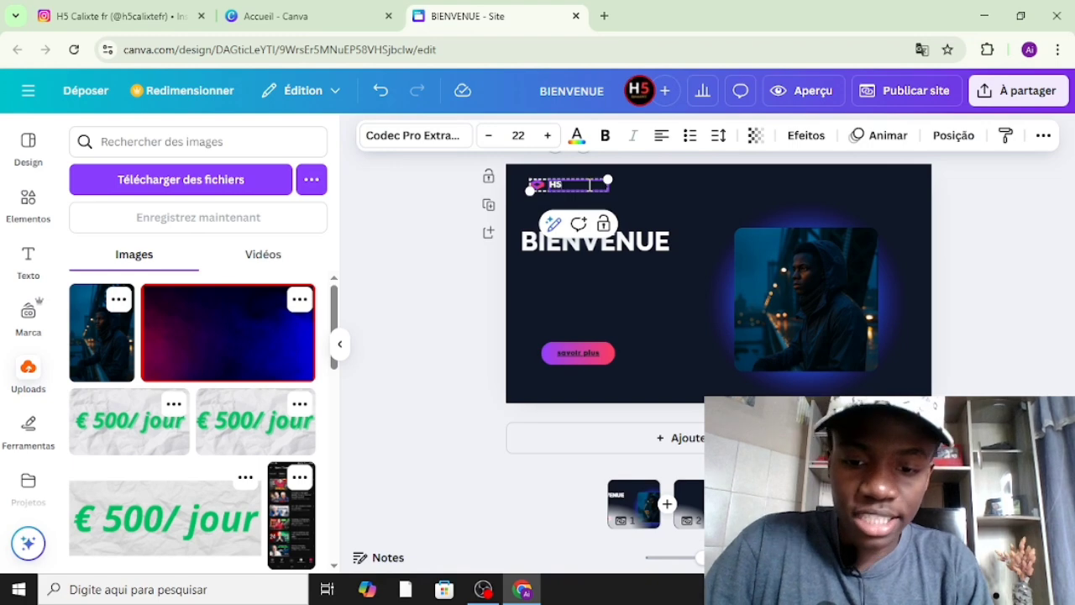
{"action": "left_click", "coordinate": [663, 202]}
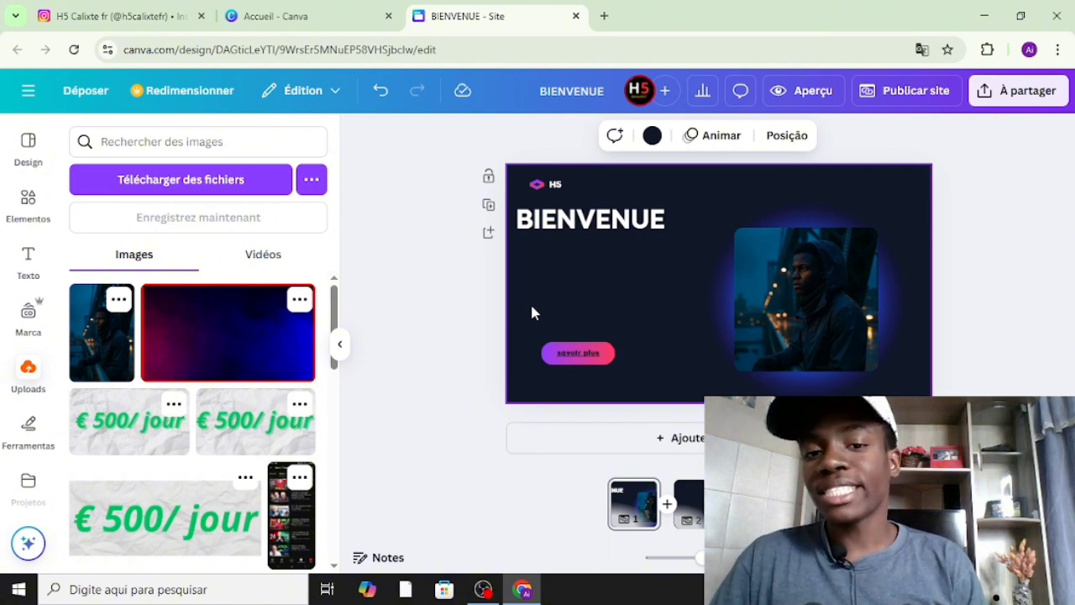
Add a title text reading "DANS LA MEILLEUR" and place it below the BIENVENUE heading, beside the portrait.
{"action": "left_click", "coordinate": [40, 260]}
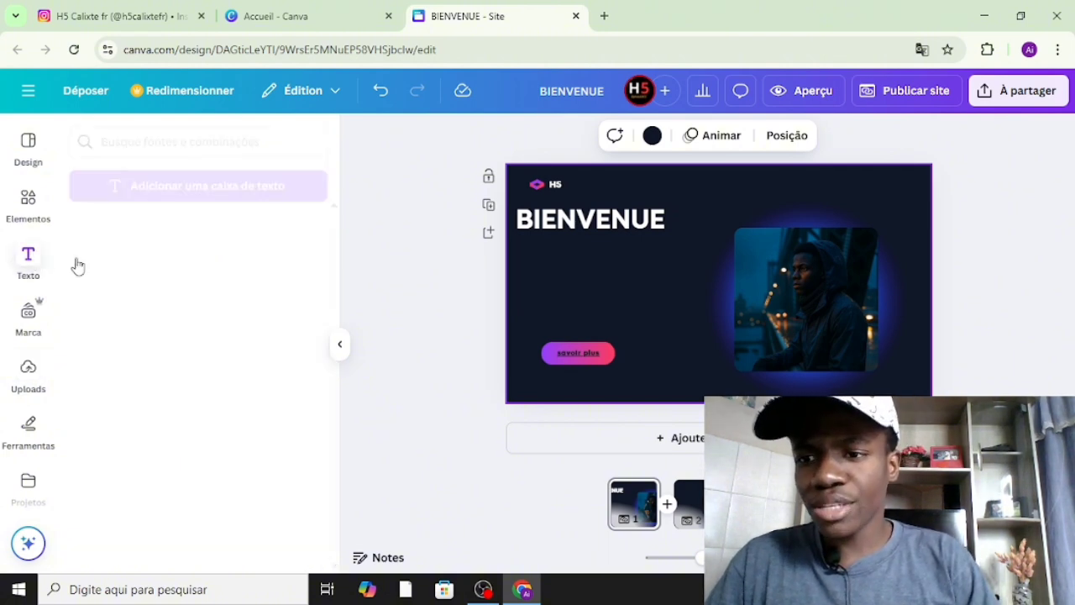
{"action": "left_click", "coordinate": [126, 309]}
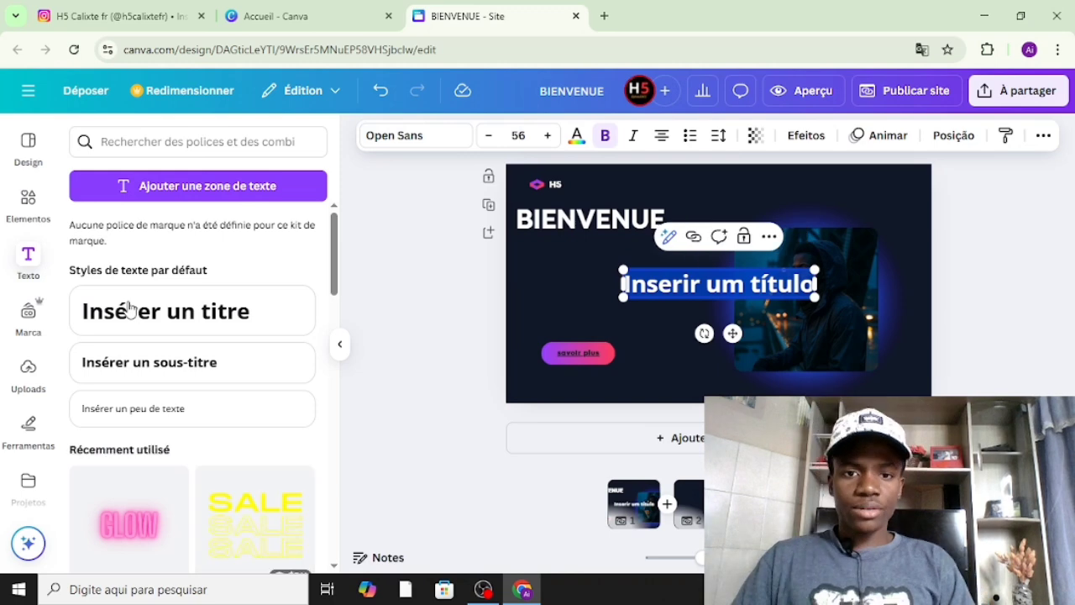
{"action": "type", "text": "DANS LA MEILLEUR"}
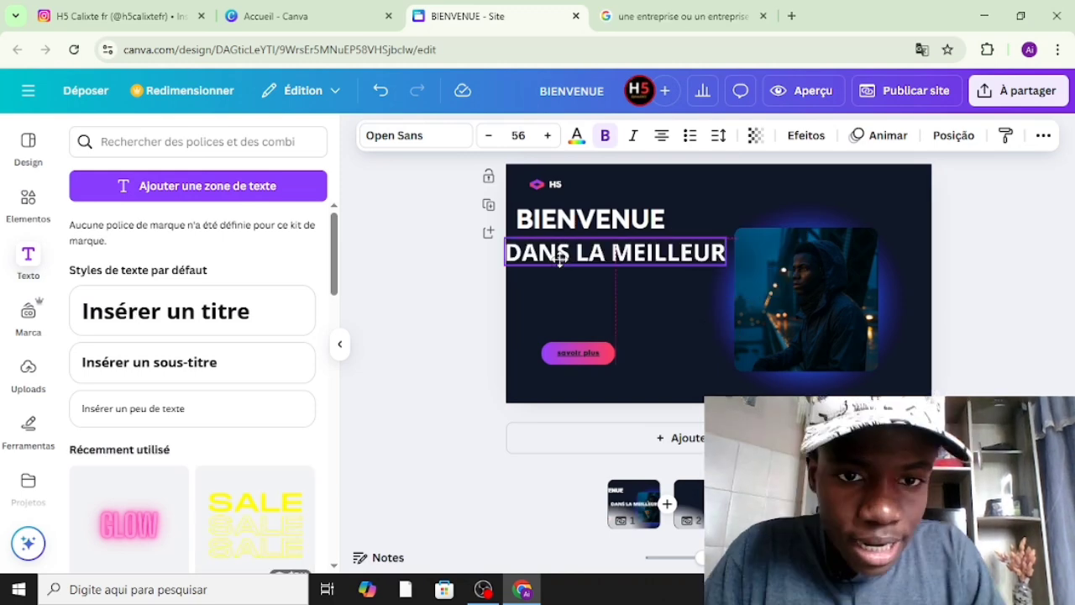
{"action": "left_click_drag", "start_coordinate": [560, 252], "coordinate": [567, 271]}
{"action": "left_click", "coordinate": [663, 323]}
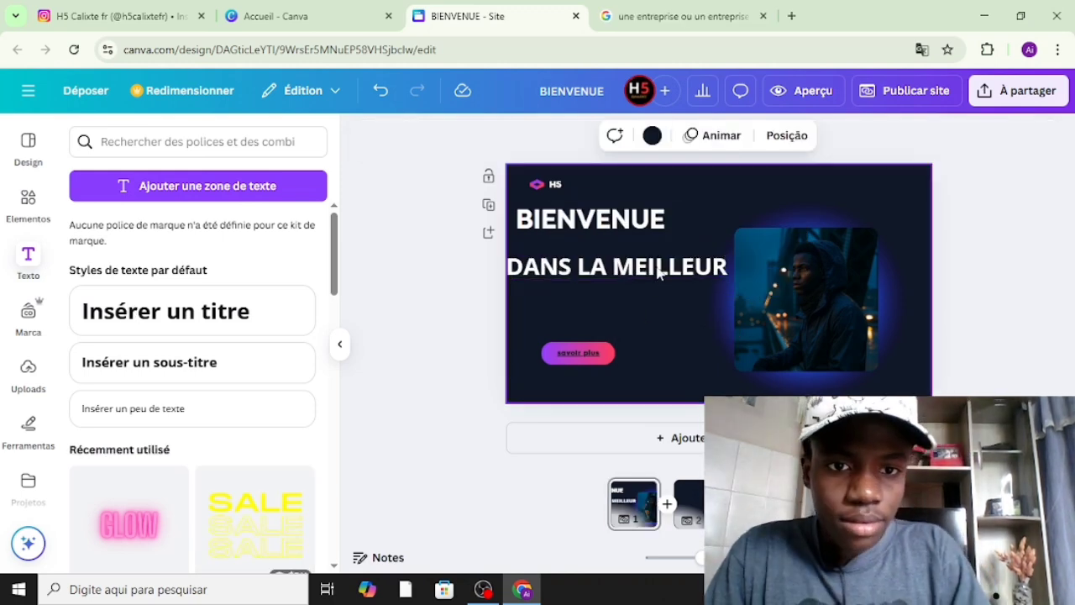
Add a subtitle reading "ENTREPRISE DES OEUFS" and place it slightly lower, between the "DANS LA MEILLEUR" line and the button.
{"action": "left_click", "coordinate": [307, 335]}
{"action": "type", "text": "ENTREP"}
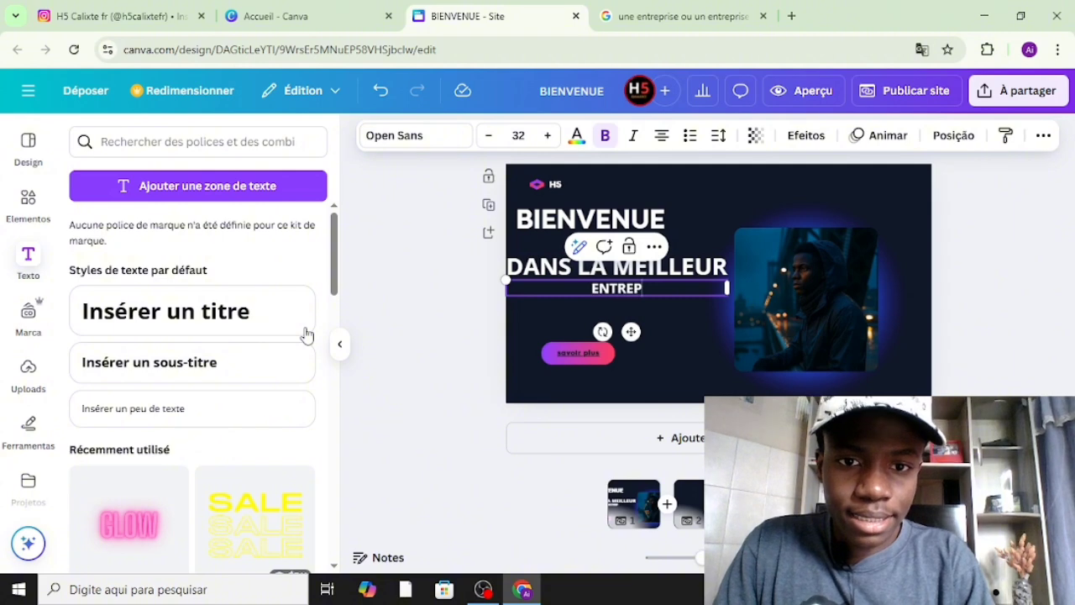
{"action": "type", "text": "RISE DE"}
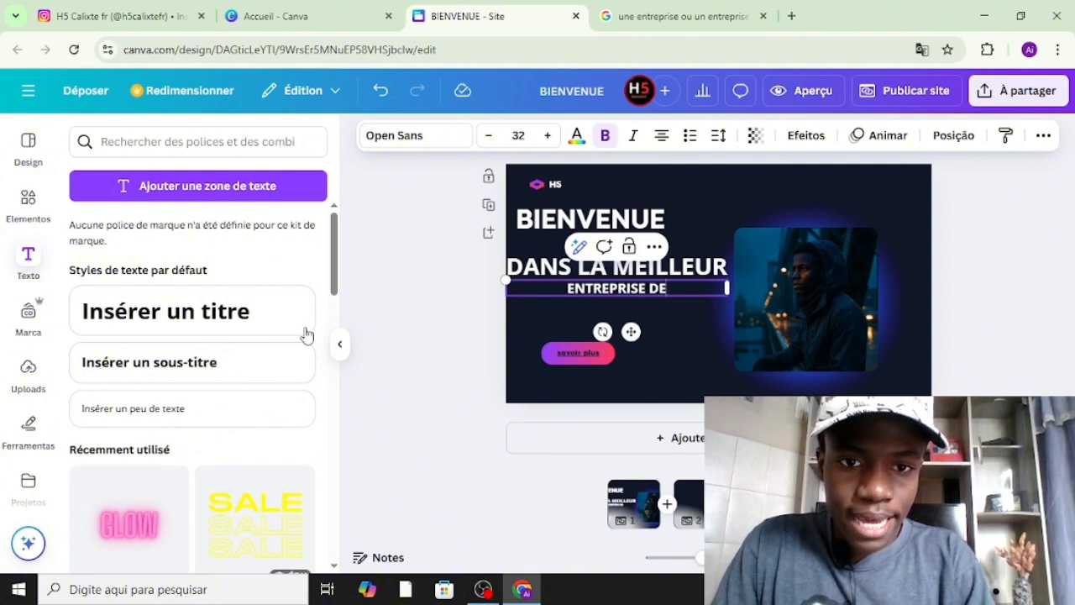
{"action": "type", "text": "S OURS"}
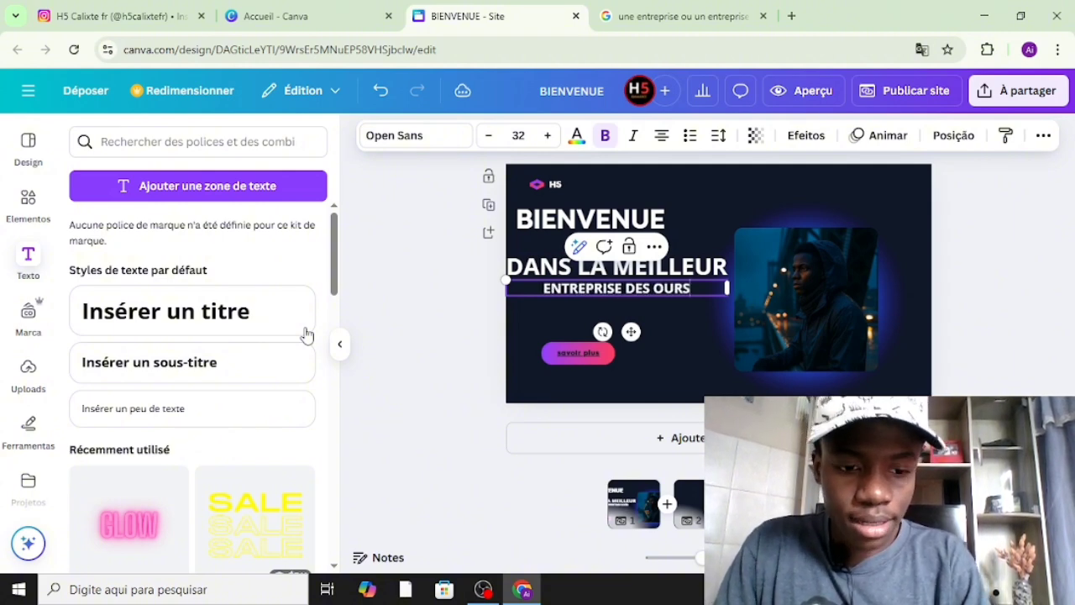
{"action": "key", "text": "BackSpace"}
{"action": "key", "text": "BackSpace"}
{"action": "key", "text": "BackSpace"}
{"action": "type", "text": "EUFS"}
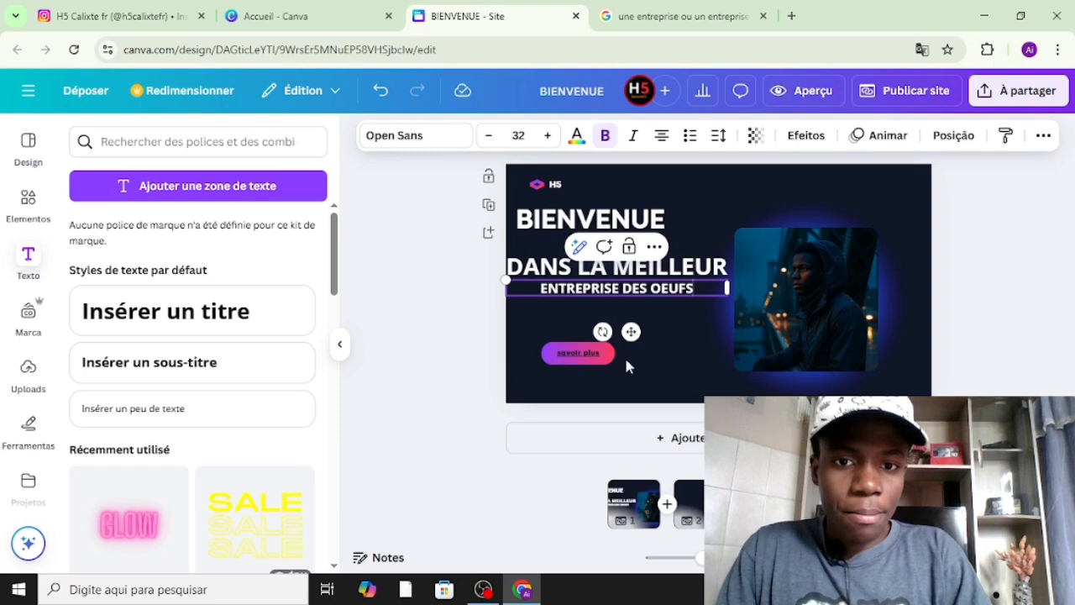
{"action": "left_click", "coordinate": [640, 317]}
{"action": "left_click", "coordinate": [637, 296]}
{"action": "left_click_drag", "start_coordinate": [636, 296], "coordinate": [615, 321]}
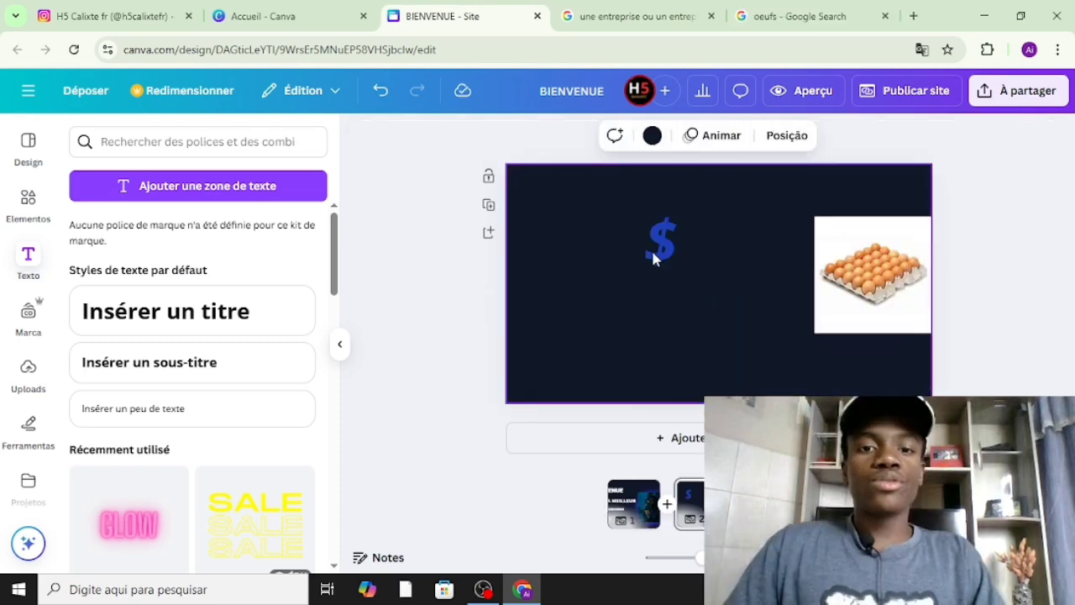
Shift the blue dollar sign on the second section towards the egg tray, and remove the egg photo's background.
{"action": "left_click", "coordinate": [649, 247]}
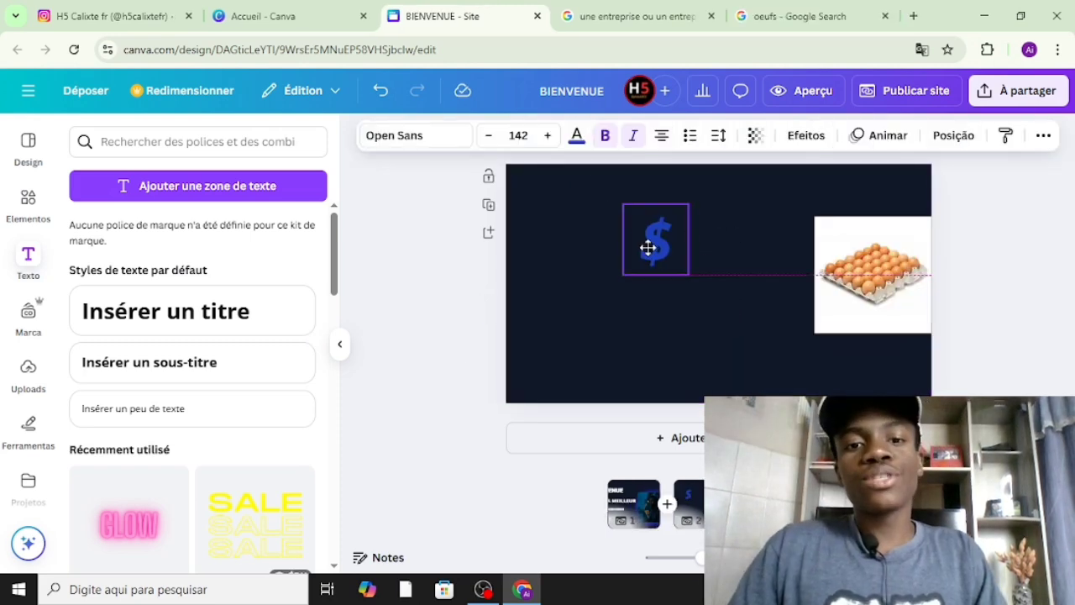
{"action": "left_click_drag", "start_coordinate": [649, 254], "coordinate": [704, 250]}
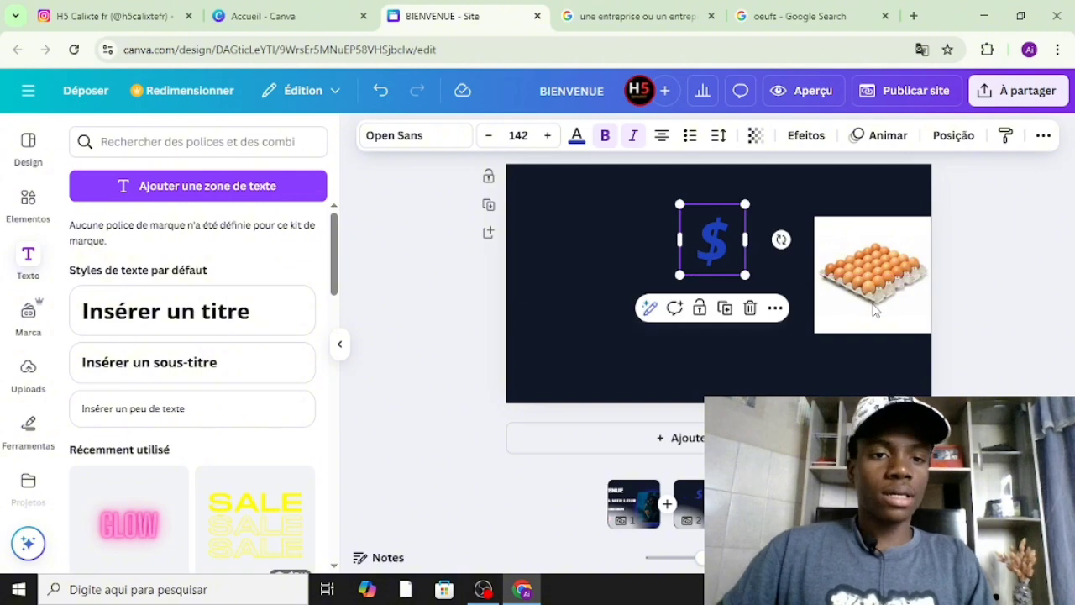
{"action": "left_click", "coordinate": [840, 285]}
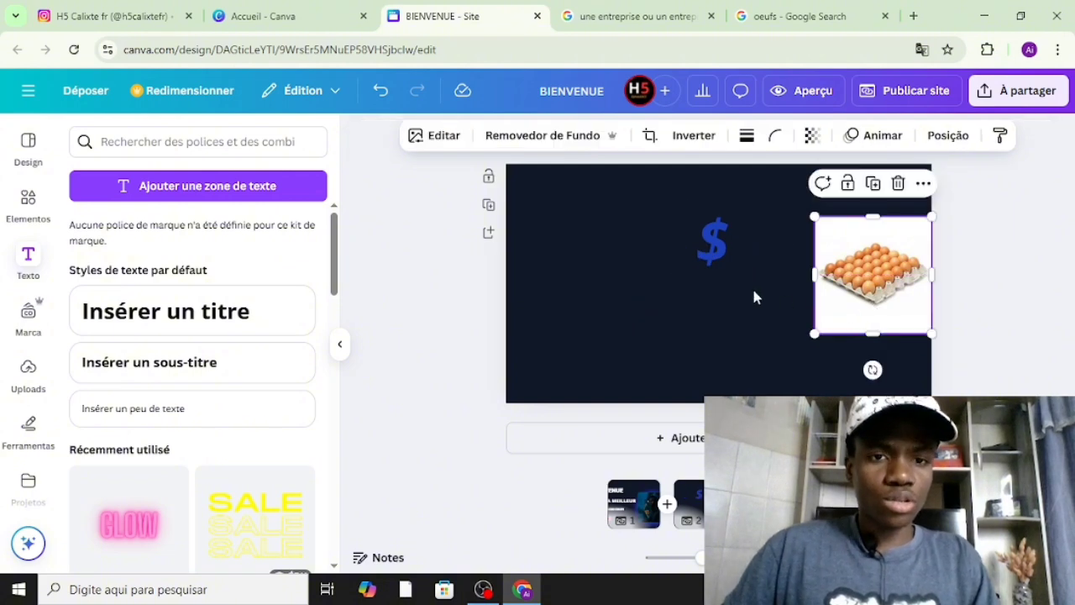
{"action": "left_click", "coordinate": [557, 136]}
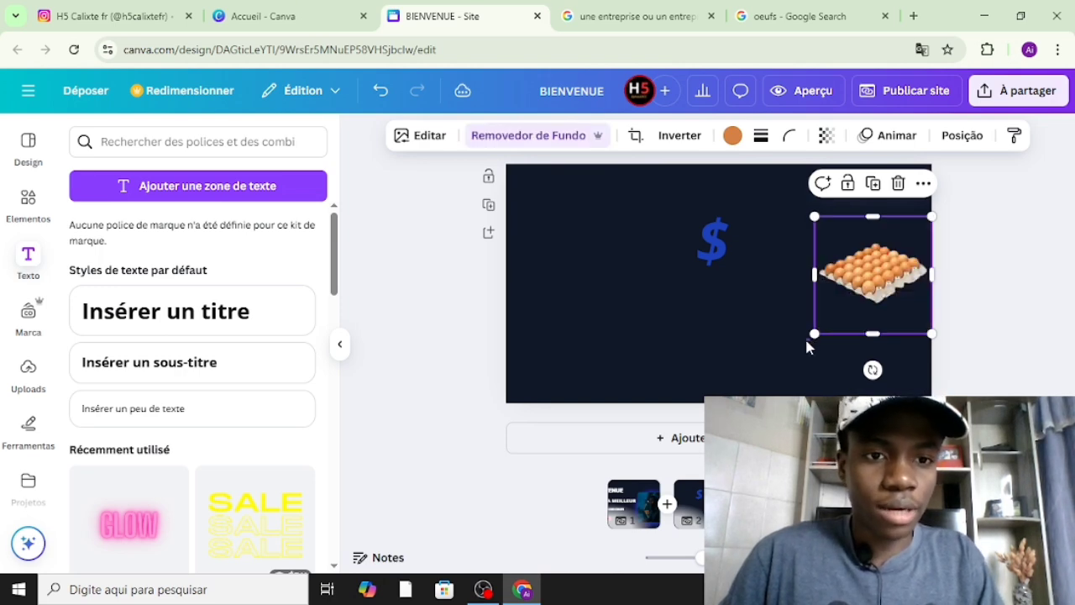
Enlarge the egg tray image up to the second section's top edge and move the dollar sign to the section's left side.
{"action": "left_click", "coordinate": [811, 334]}
{"action": "left_click", "coordinate": [859, 287]}
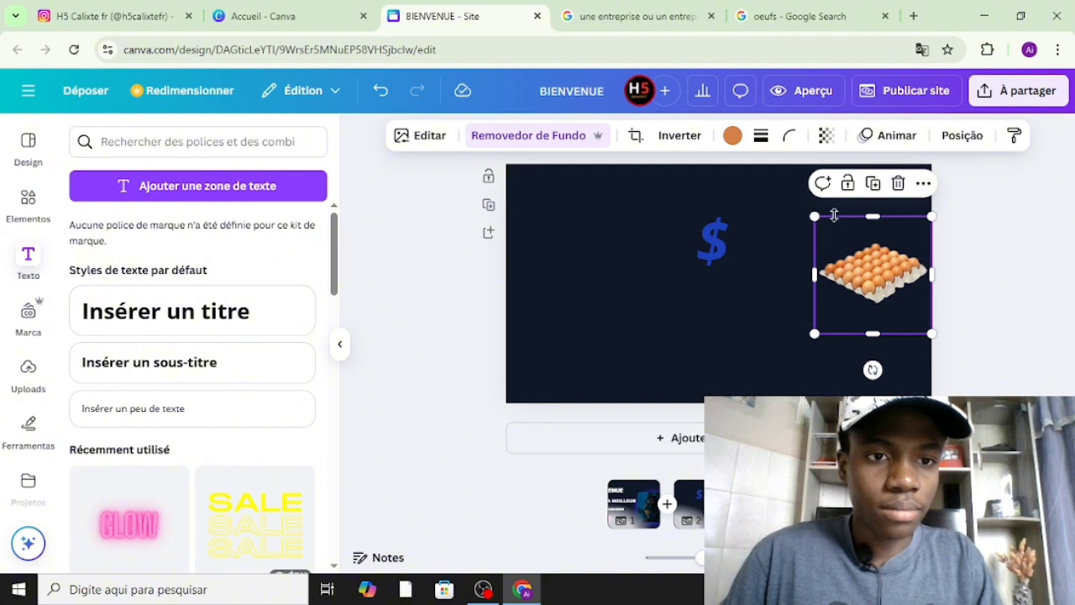
{"action": "left_click_drag", "start_coordinate": [812, 215], "coordinate": [729, 195]}
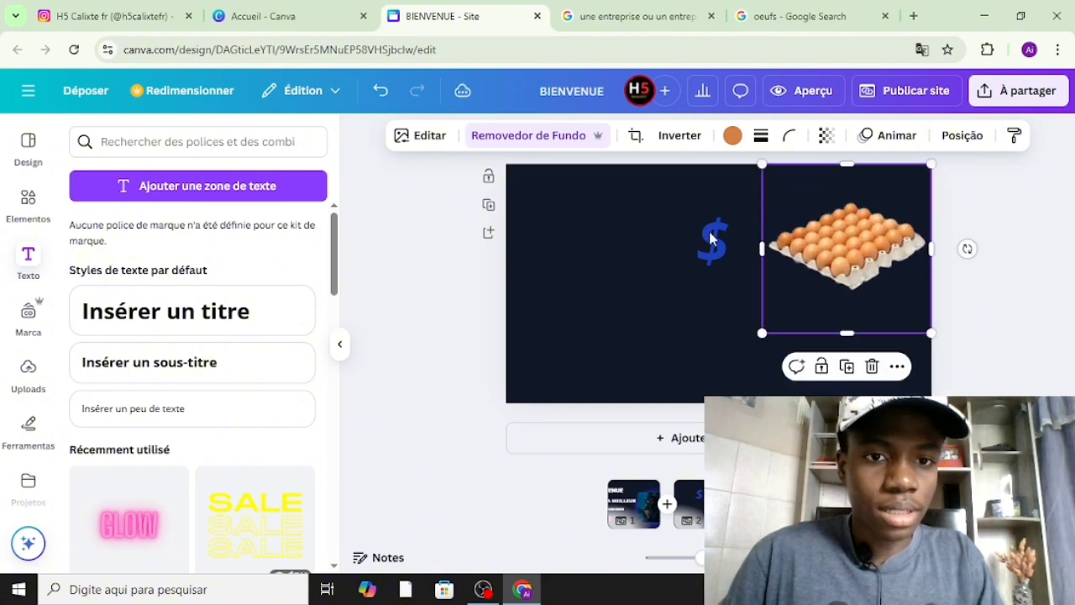
{"action": "left_click_drag", "start_coordinate": [696, 239], "coordinate": [590, 239]}
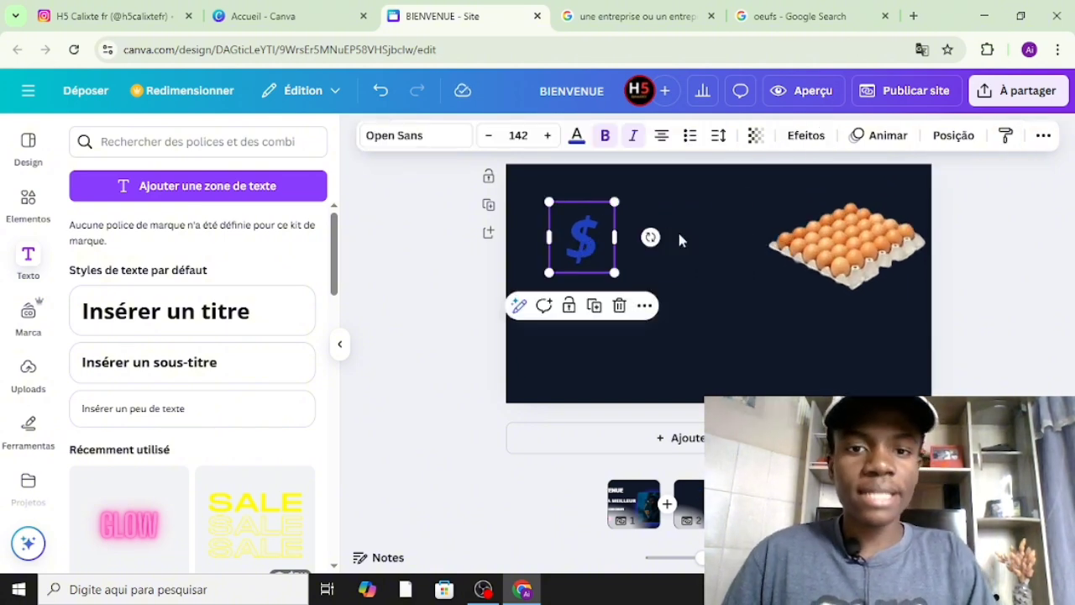
Add a title reading "5,00" to the second section, enlarge it to size 98.4 and place it beside the dollar sign.
{"action": "left_click", "coordinate": [680, 241]}
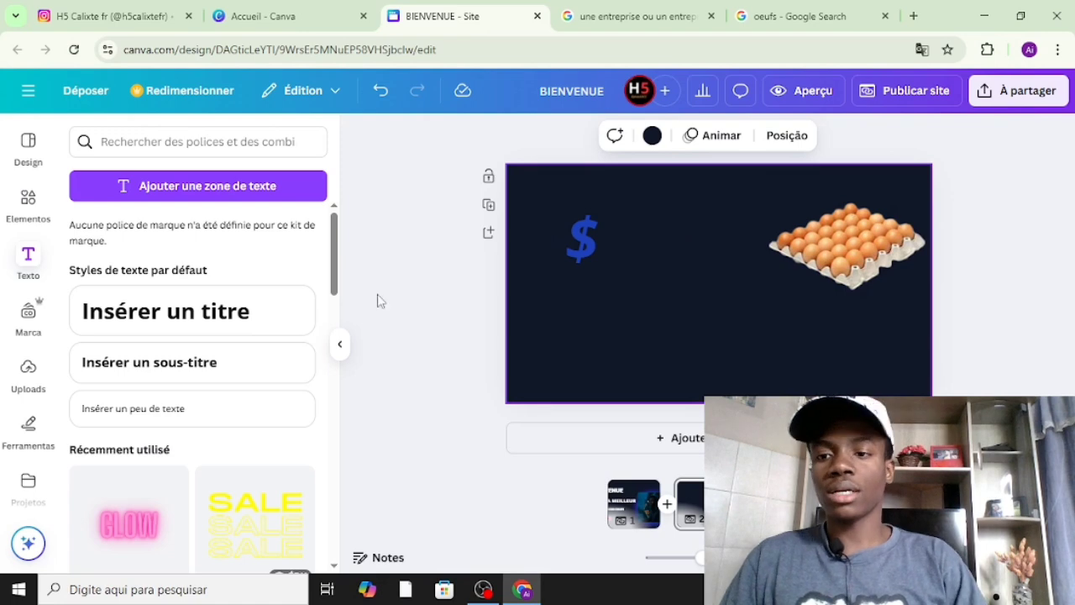
{"action": "left_click", "coordinate": [172, 319]}
{"action": "type", "text": "5"}
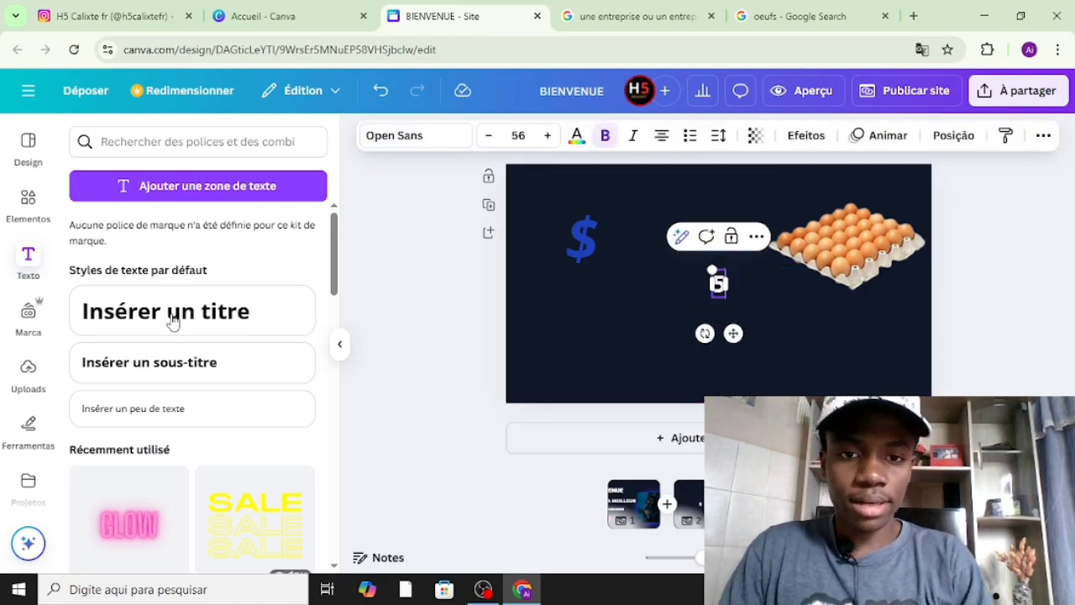
{"action": "type", "text": ",00"}
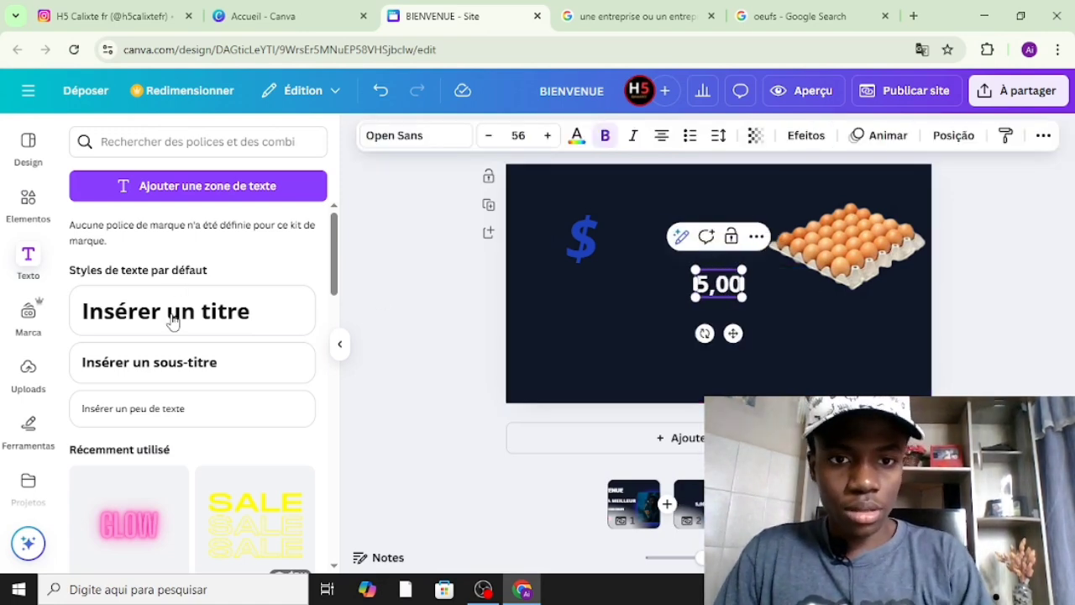
{"action": "left_click", "coordinate": [635, 301]}
{"action": "left_click", "coordinate": [718, 284]}
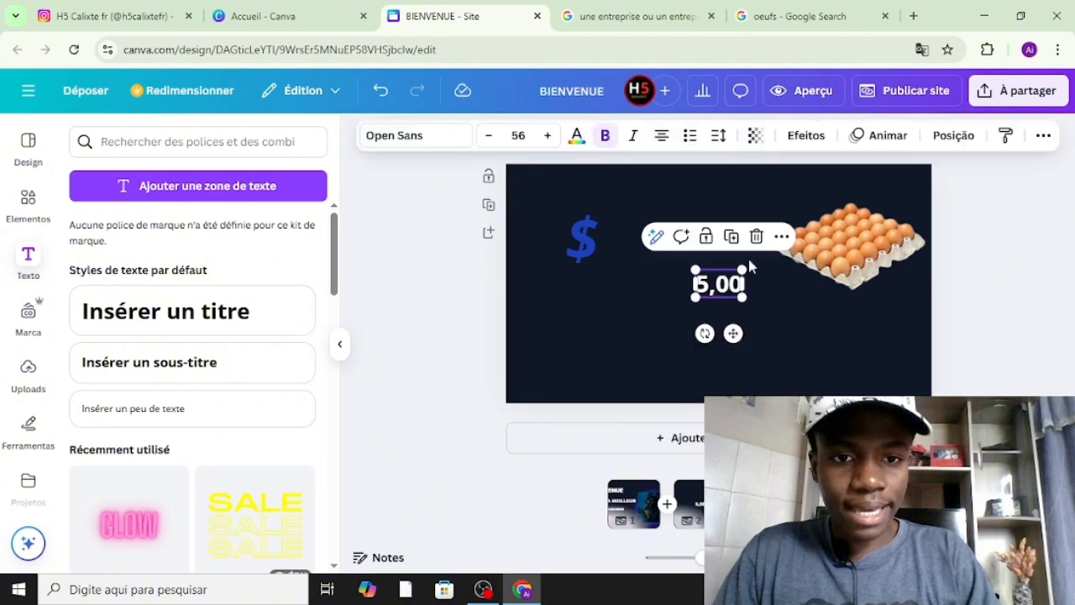
{"action": "left_click_drag", "start_coordinate": [742, 270], "coordinate": [679, 236]}
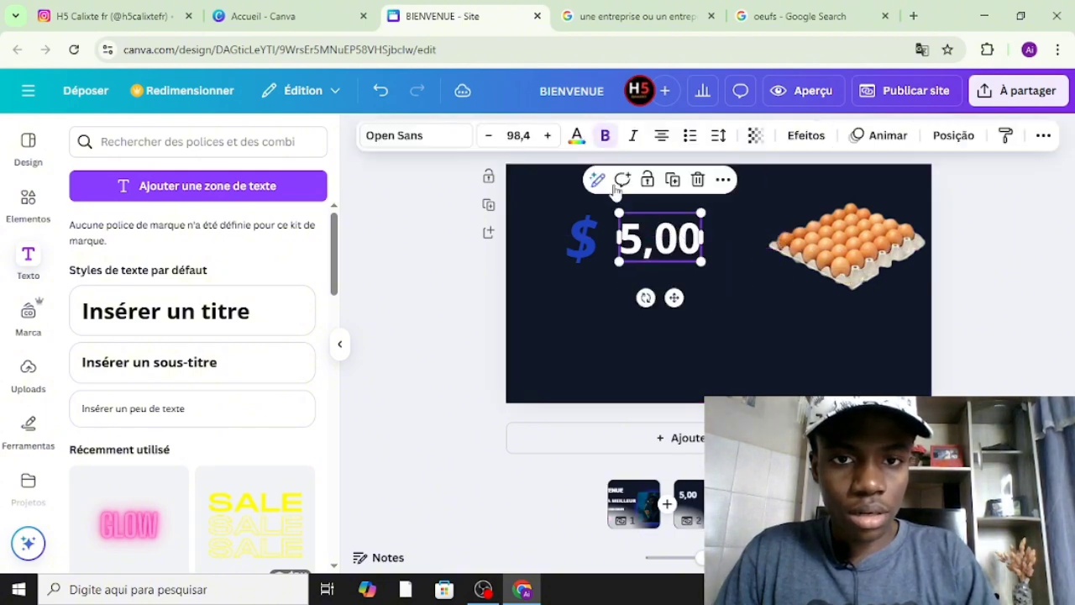
Make the "5,00" price text italic and colour it lime green.
{"action": "left_click", "coordinate": [633, 135]}
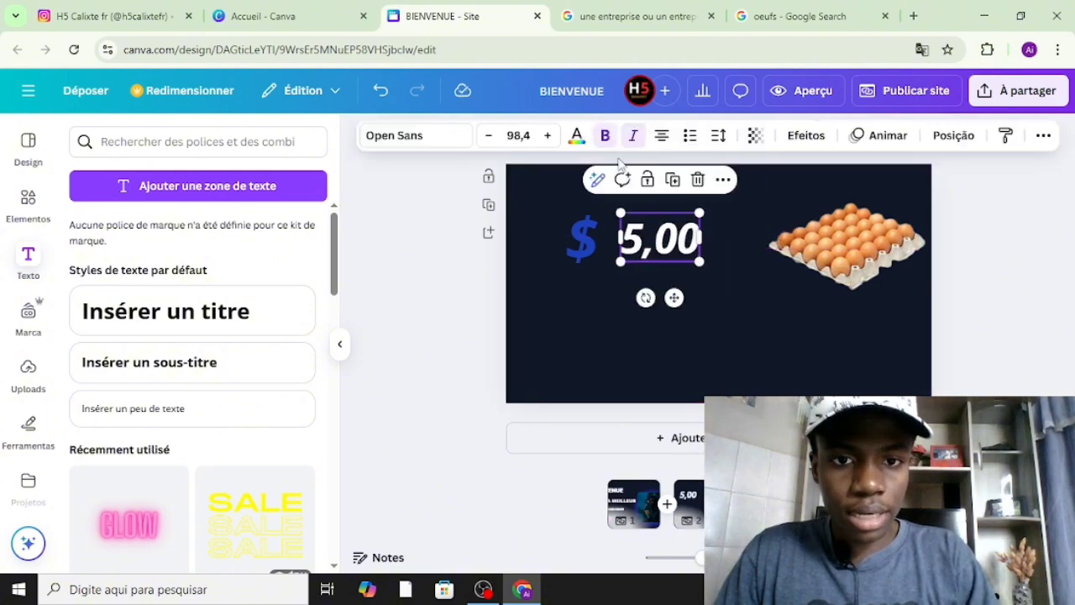
{"action": "left_click", "coordinate": [576, 136]}
{"action": "scroll", "coordinate": [172, 425], "scroll_direction": "down", "scroll_amount": 1}
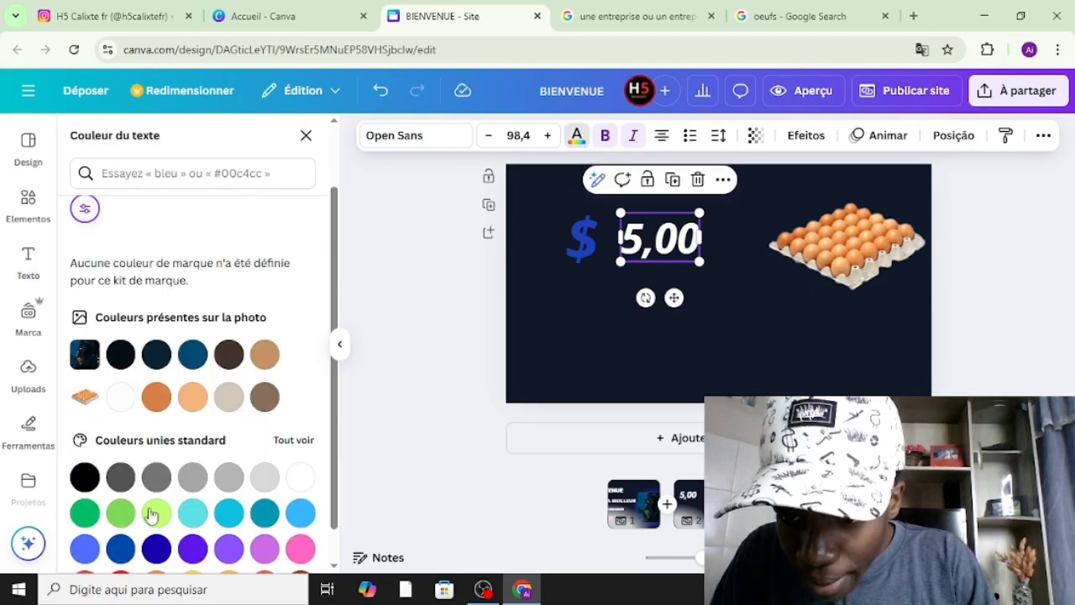
{"action": "left_click", "coordinate": [153, 509]}
{"action": "left_click", "coordinate": [585, 267]}
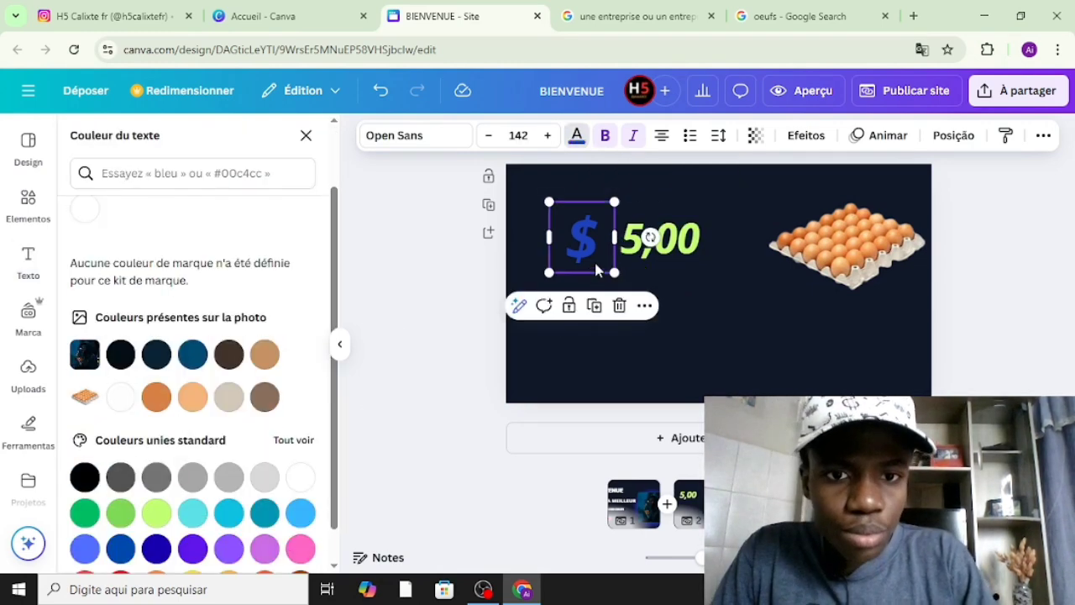
{"action": "left_click", "coordinate": [646, 277]}
{"action": "left_click", "coordinate": [674, 244]}
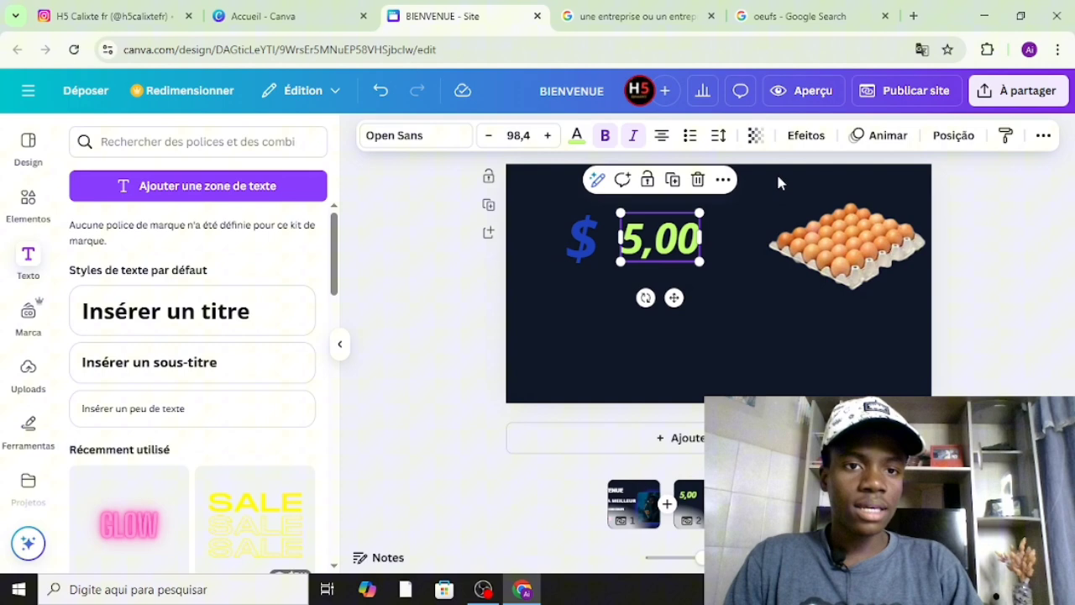
Apply the Shadow text effect to the "5,00" price and increase the shadow's distance.
{"action": "left_click", "coordinate": [861, 141]}
{"action": "left_click", "coordinate": [756, 235]}
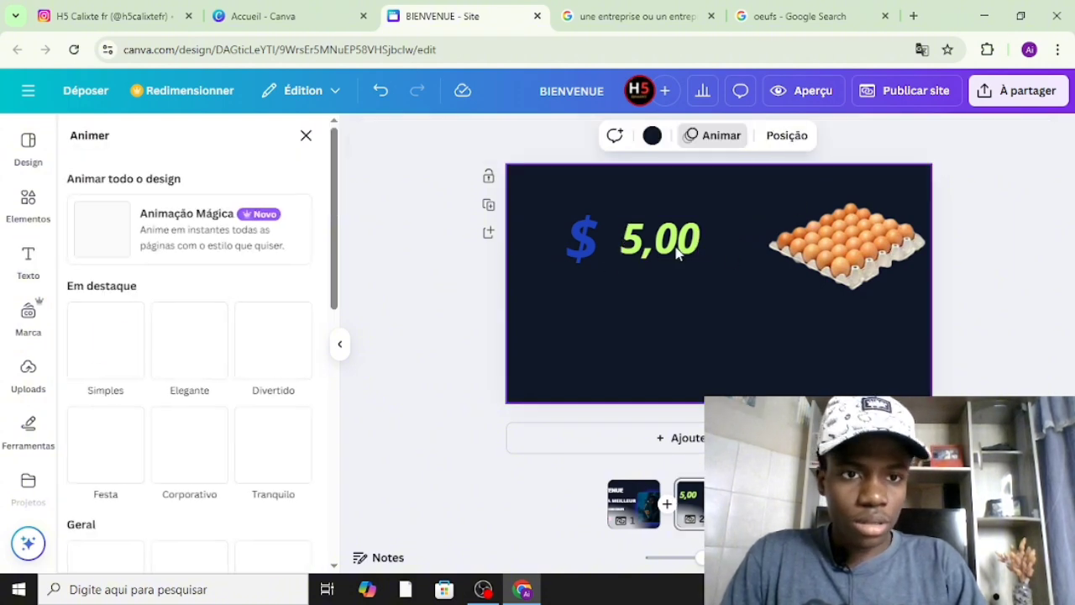
{"action": "left_click", "coordinate": [678, 252]}
{"action": "left_click", "coordinate": [804, 136]}
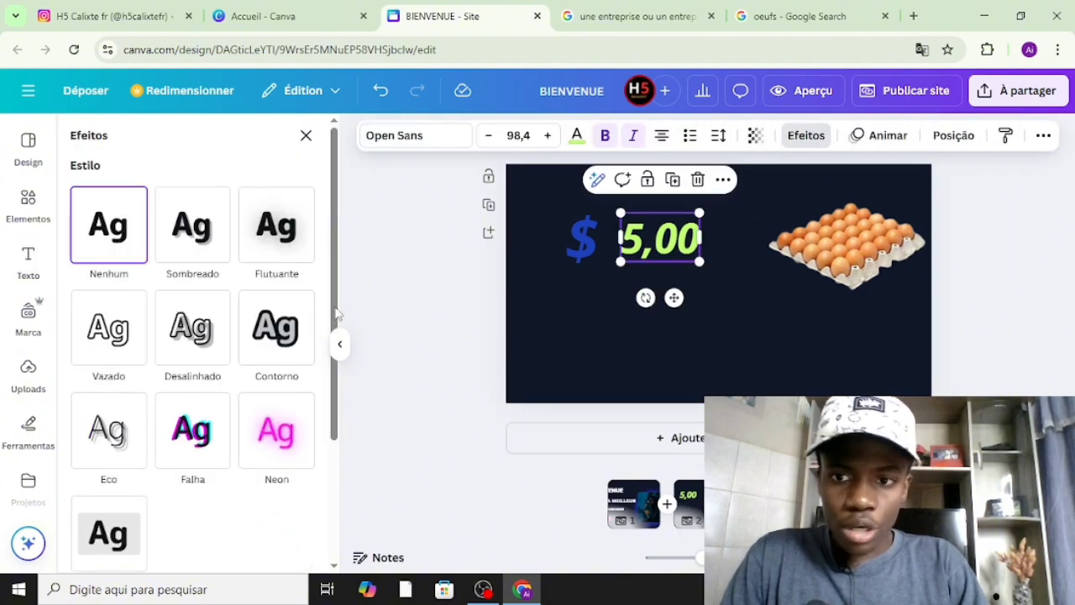
{"action": "left_click", "coordinate": [192, 228]}
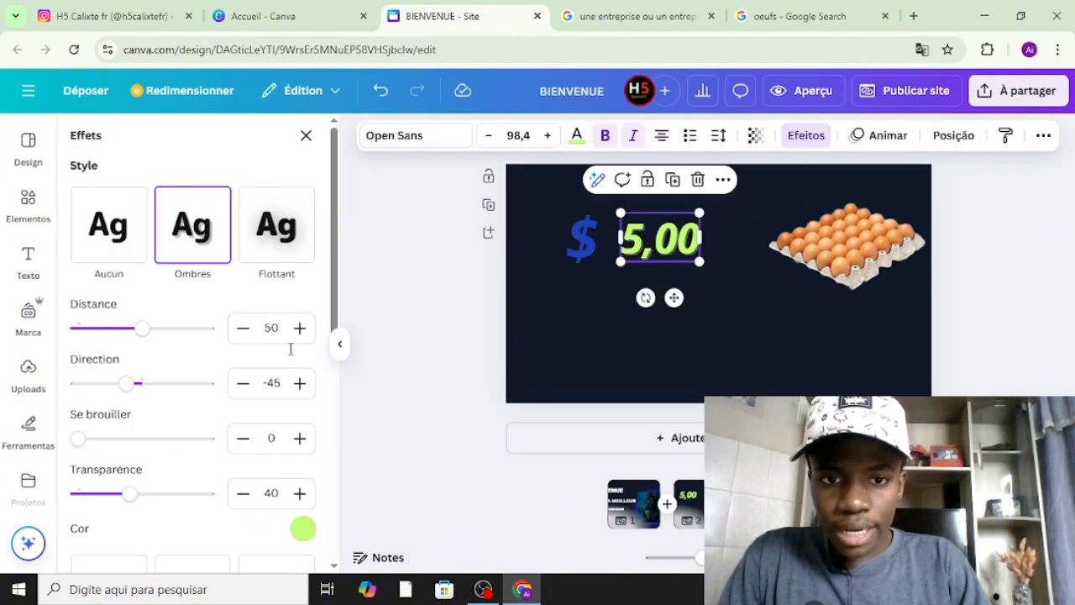
{"action": "left_click", "coordinate": [171, 332]}
{"action": "left_click", "coordinate": [577, 325]}
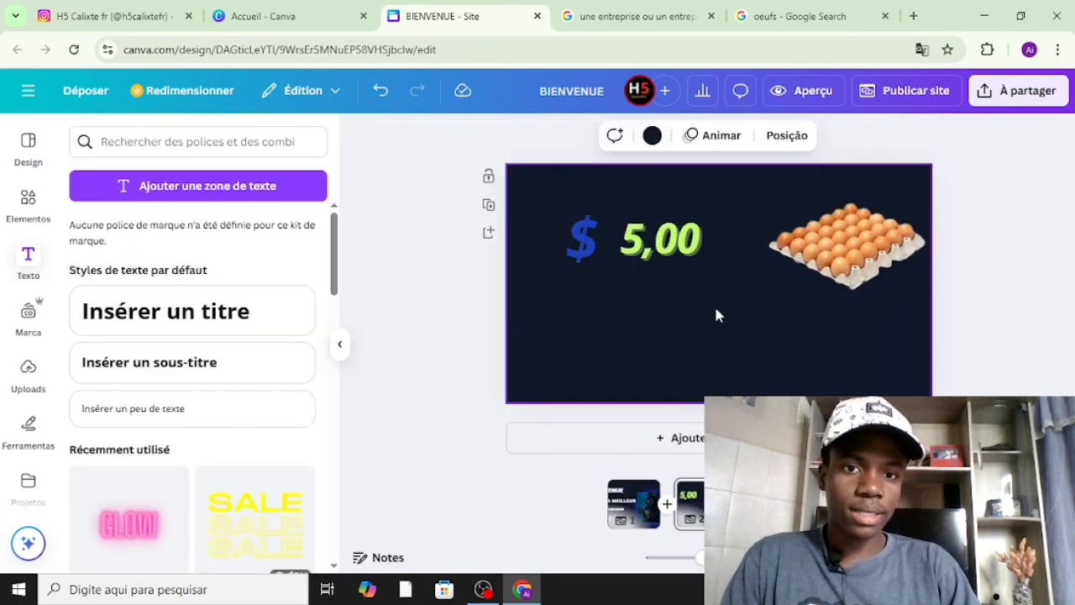
Bring the dollar sign closer to a slightly enlarged "5,00", and shift the price and egg tray together towards the section's upper-left corner.
{"action": "left_click", "coordinate": [600, 267]}
{"action": "mouse_move", "coordinate": [557, 245]}
{"action": "left_mouse_down"}
{"action": "mouse_move", "coordinate": [679, 224]}
{"action": "mouse_move", "coordinate": [569, 244]}
{"action": "left_mouse_up"}
{"action": "left_click", "coordinate": [701, 237]}
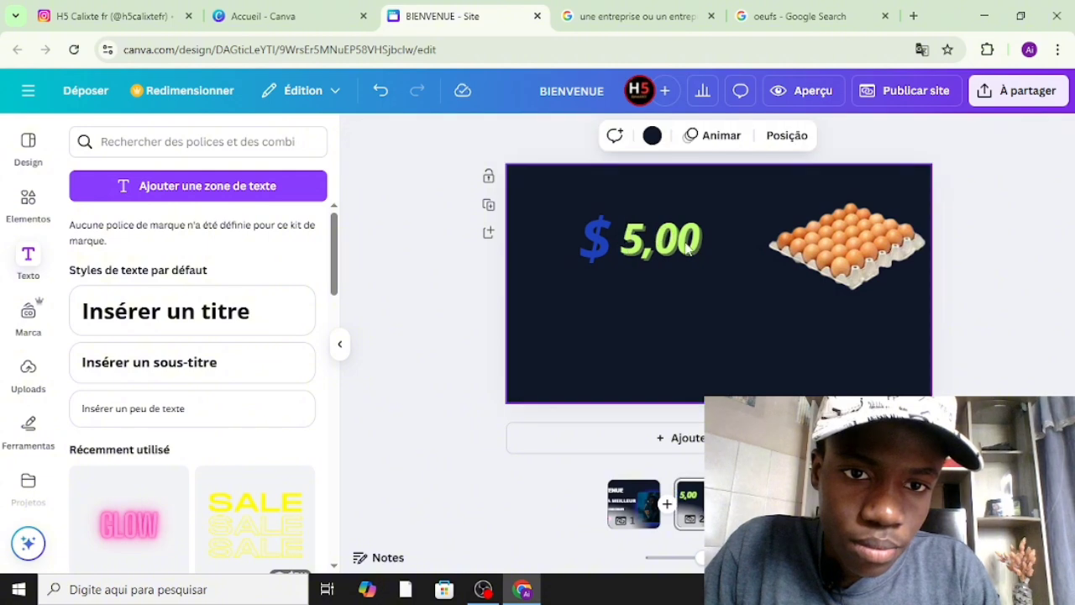
{"action": "left_click", "coordinate": [694, 243]}
{"action": "left_click_drag", "start_coordinate": [697, 210], "coordinate": [710, 202]}
{"action": "left_click", "coordinate": [736, 238]}
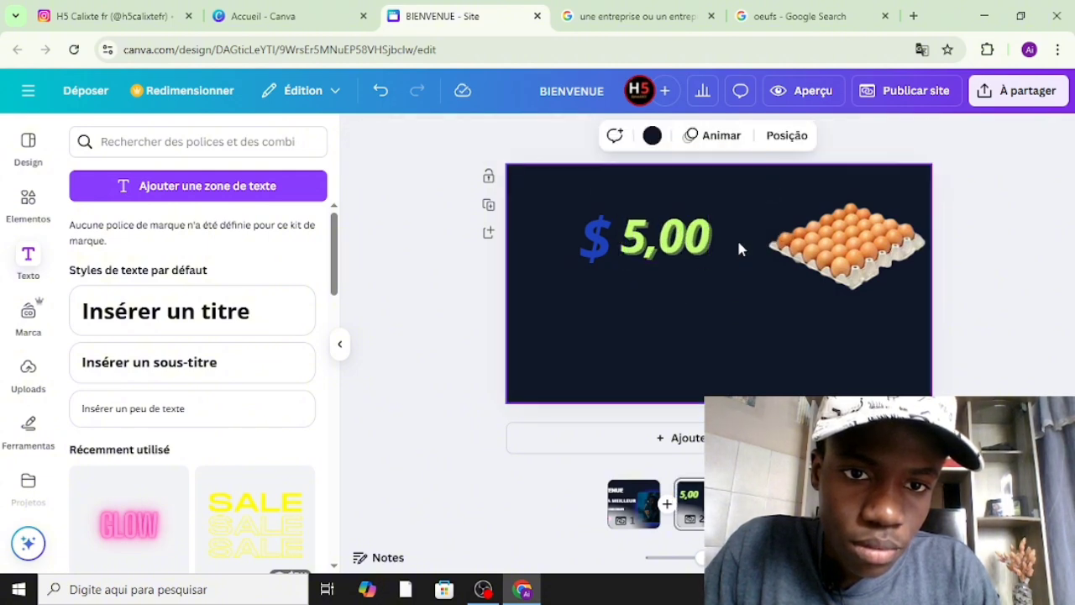
{"action": "left_click_drag", "start_coordinate": [737, 238], "coordinate": [580, 216]}
{"action": "left_click", "coordinate": [723, 240]}
Add a subtitle reading "dans ce paquet d'oeufs il y a 30 oeufs" to the second section, at size 44.6 on two lines.
{"action": "left_click", "coordinate": [174, 367]}
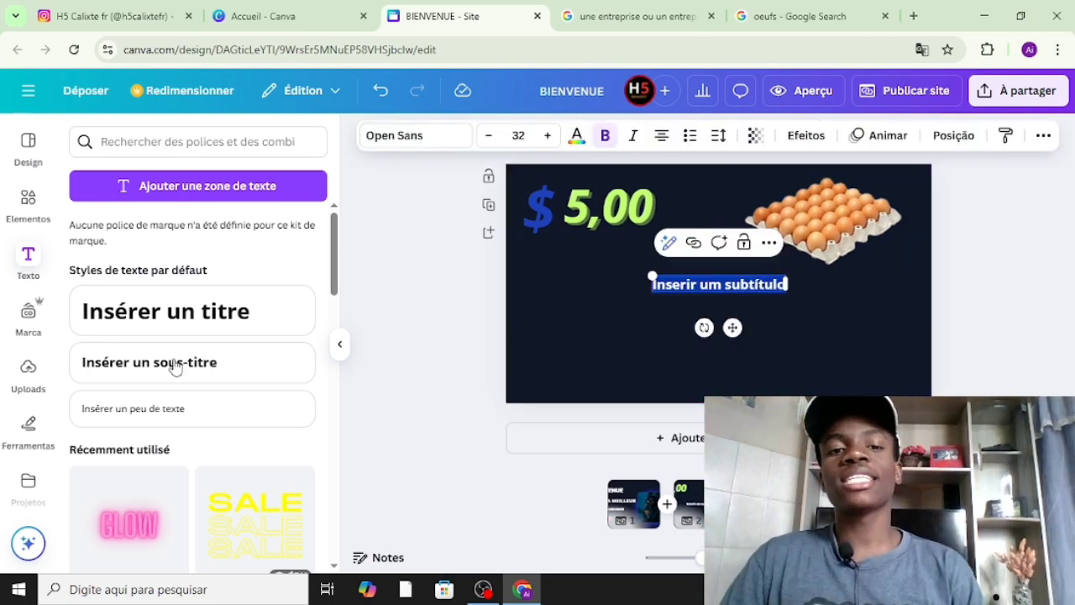
{"action": "type", "text": "dans ce"}
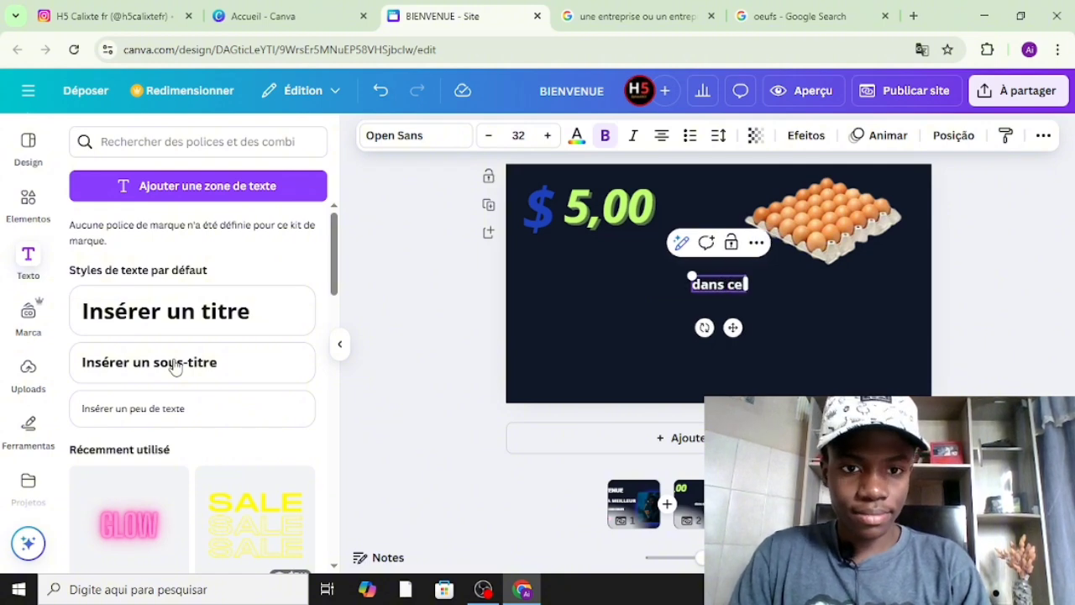
{"action": "type", "text": " pa"}
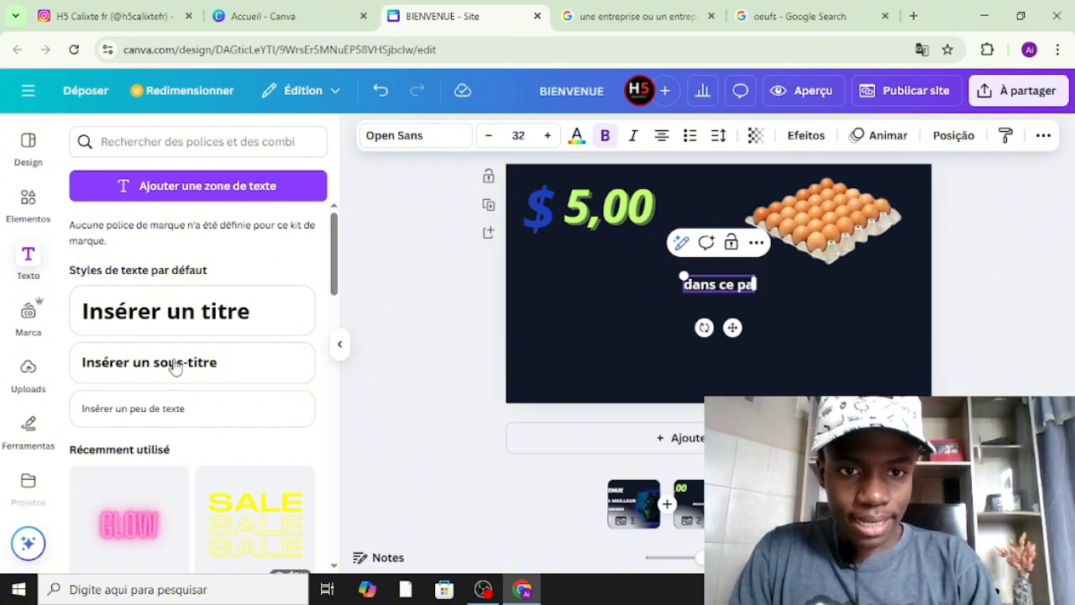
{"action": "type", "text": "quet d'oeufs il y a 30 oeufs"}
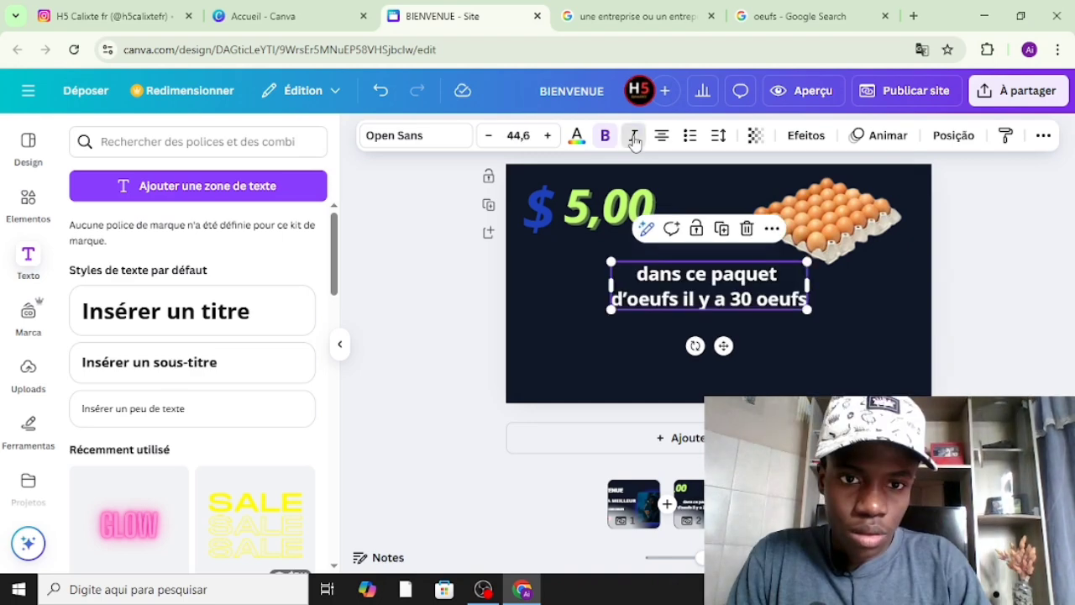
Make the egg-pack subtitle italic, enlarge it to size 55.4, colour it the dollar sign's blue and place it just below the price.
{"action": "left_click", "coordinate": [633, 136]}
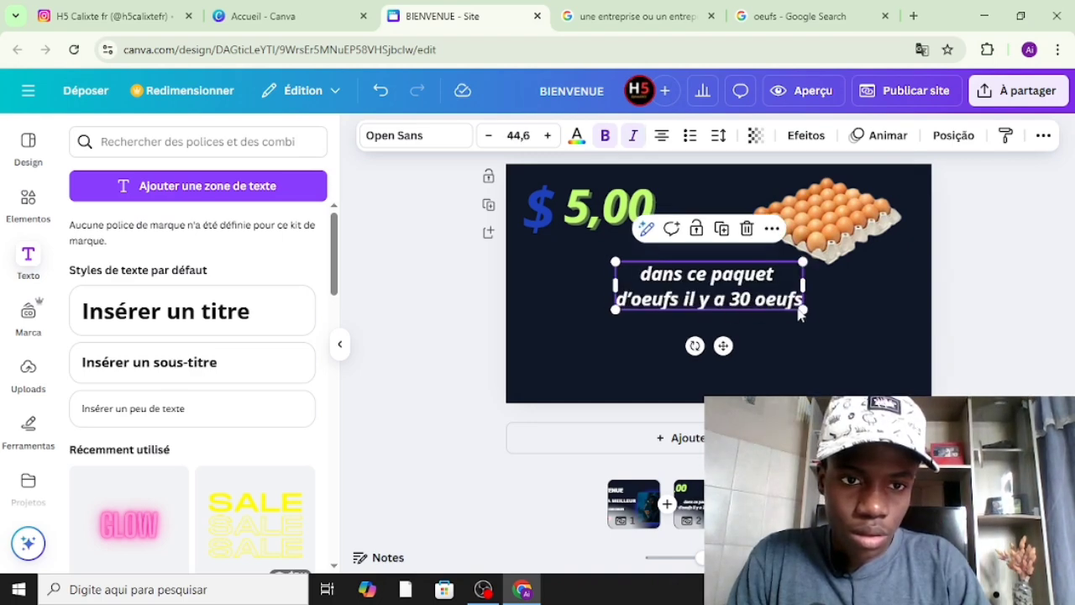
{"action": "left_click_drag", "start_coordinate": [799, 314], "coordinate": [831, 357]}
{"action": "left_click_drag", "start_coordinate": [772, 299], "coordinate": [682, 308]}
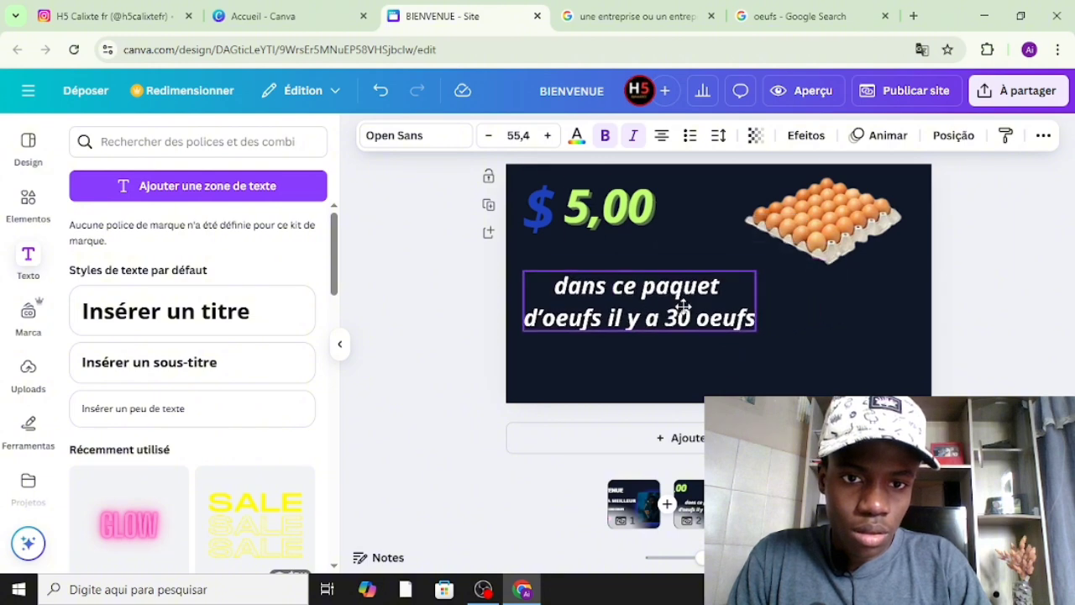
{"action": "left_click", "coordinate": [576, 136]}
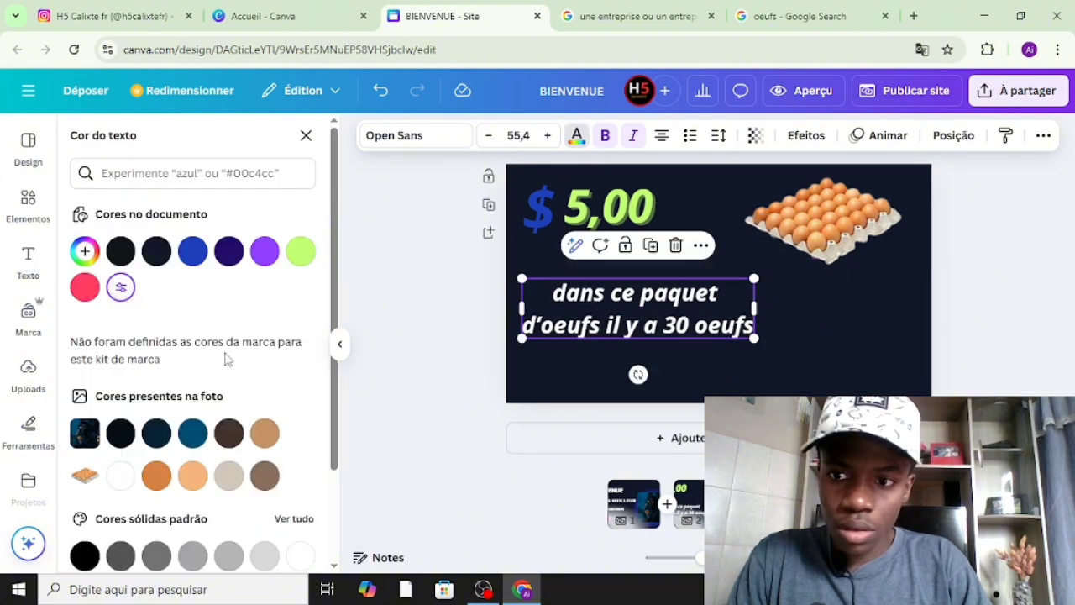
{"action": "left_click", "coordinate": [192, 251]}
{"action": "left_click", "coordinate": [737, 361]}
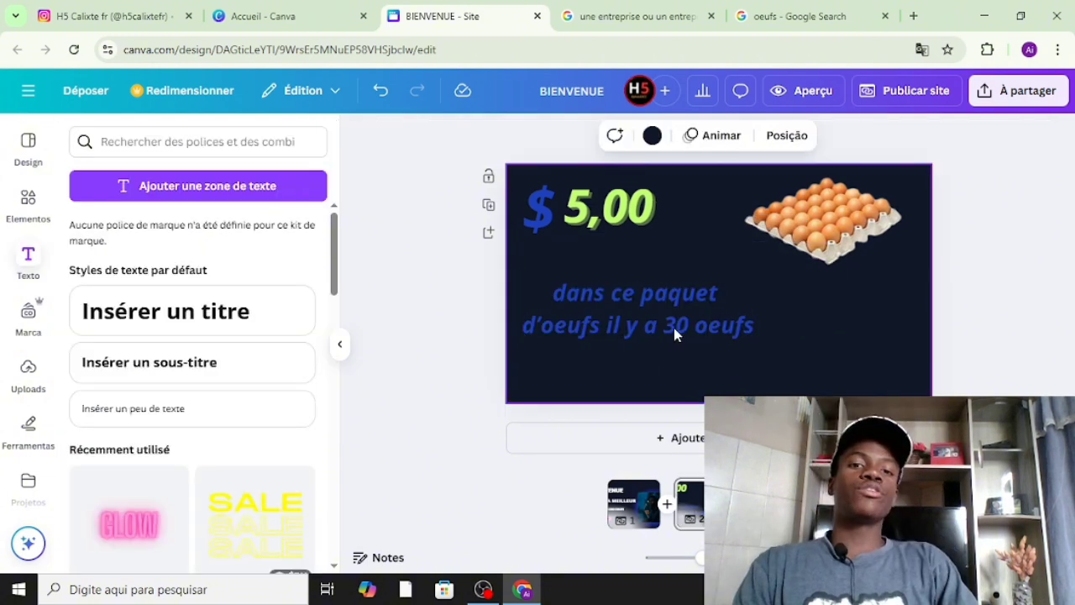
{"action": "left_click_drag", "start_coordinate": [673, 334], "coordinate": [672, 309]}
{"action": "left_click", "coordinate": [806, 343]}
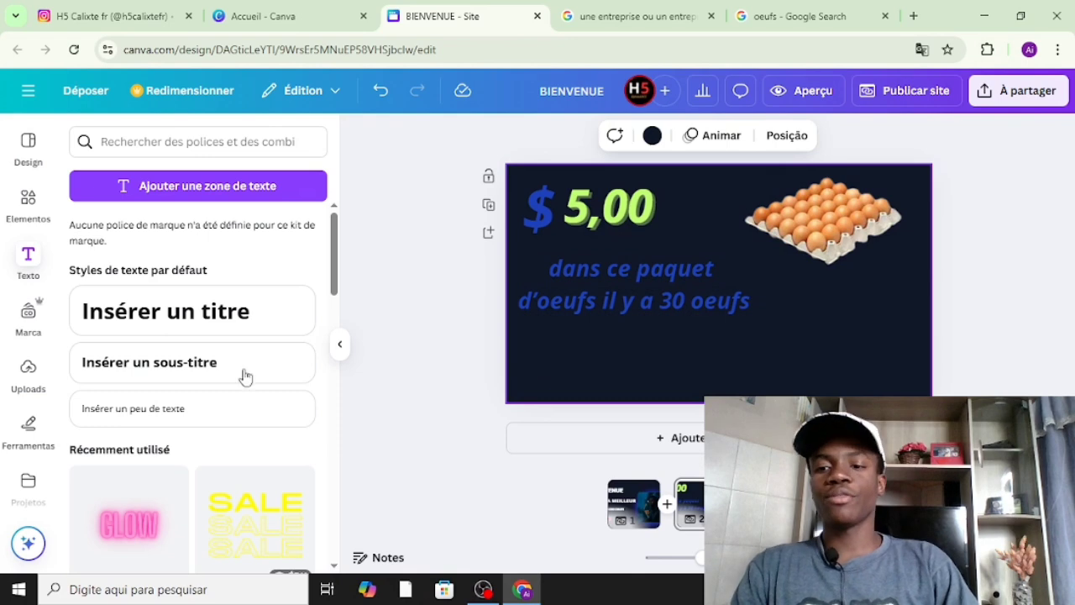
Add an italic title reading "fait toi plaisir" and place it below the blue subtitle, near the section's lower-left corner.
{"action": "left_click", "coordinate": [221, 311]}
{"action": "type", "text": "fai"}
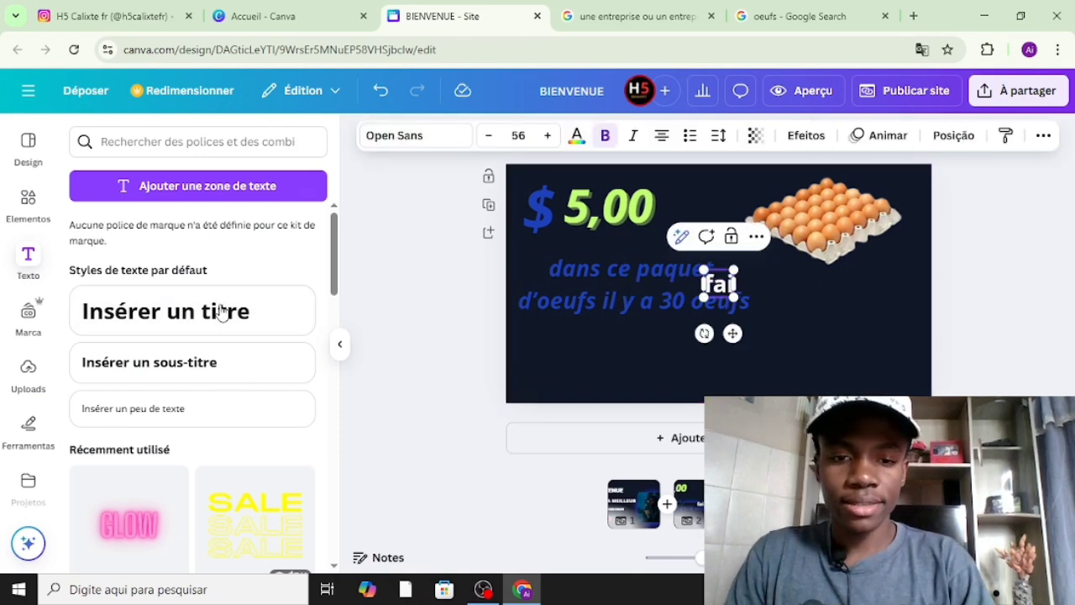
{"action": "type", "text": "t toi pl"}
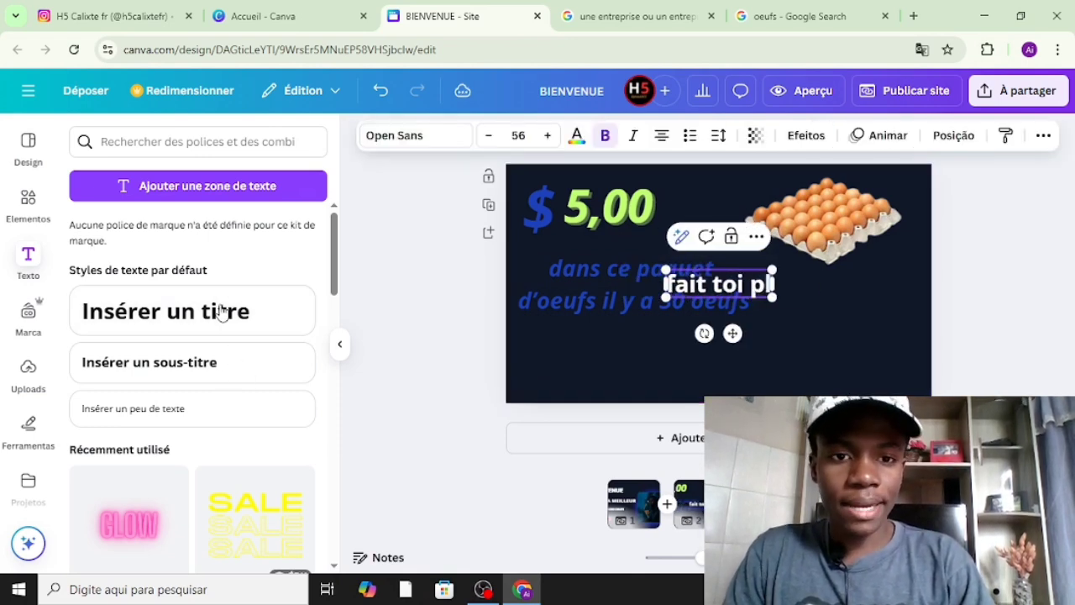
{"action": "type", "text": "aisir"}
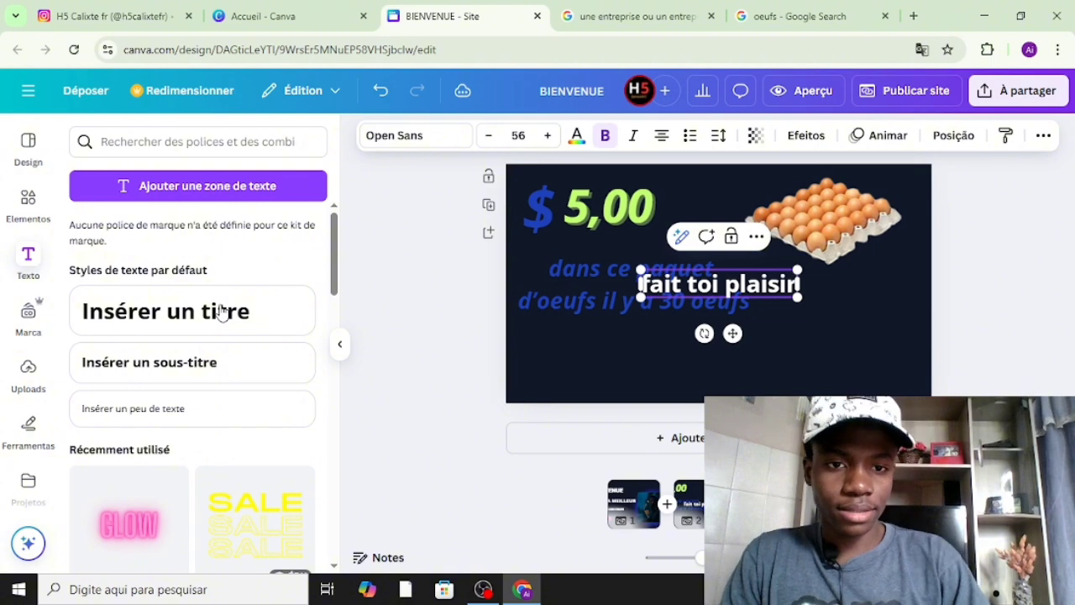
{"action": "left_click", "coordinate": [587, 344]}
{"action": "left_click", "coordinate": [660, 286]}
{"action": "left_click_drag", "start_coordinate": [660, 286], "coordinate": [595, 367]}
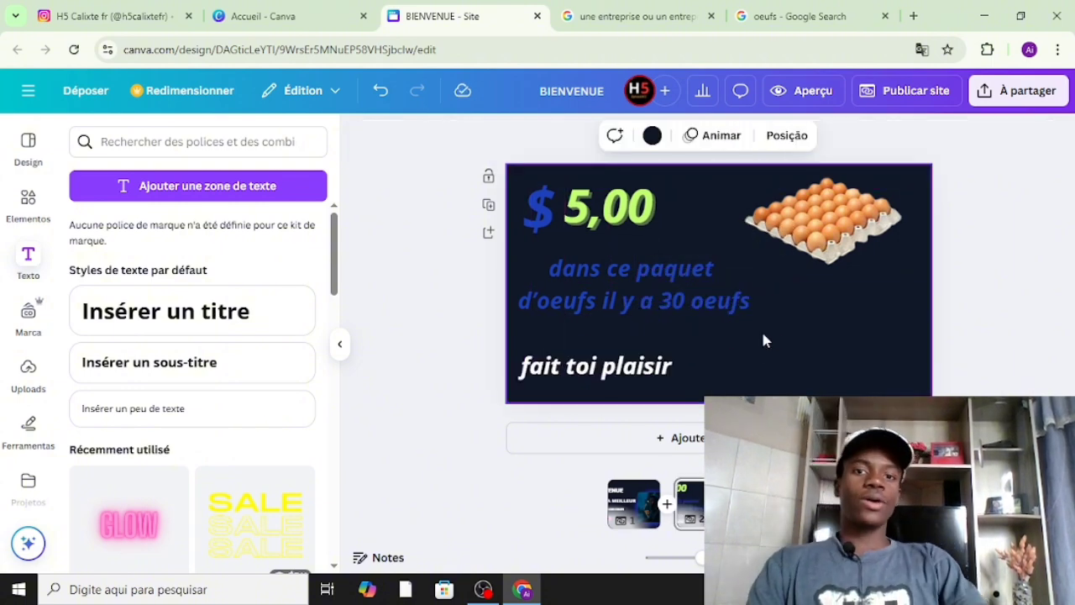
{"action": "left_click", "coordinate": [640, 508]}
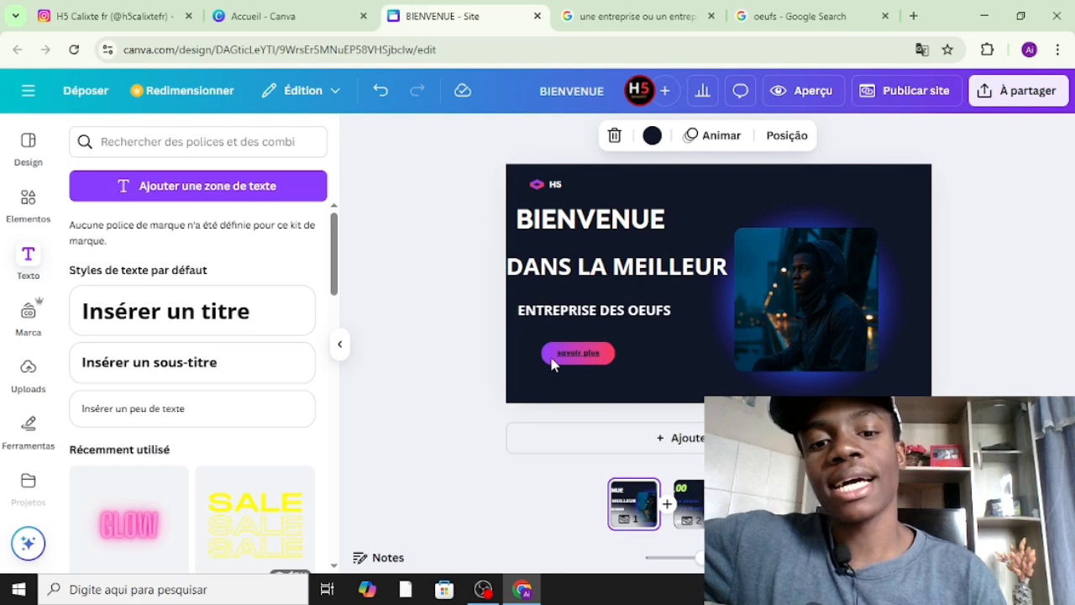
{"action": "scroll", "coordinate": [740, 311], "scroll_direction": "down", "scroll_amount": 3}
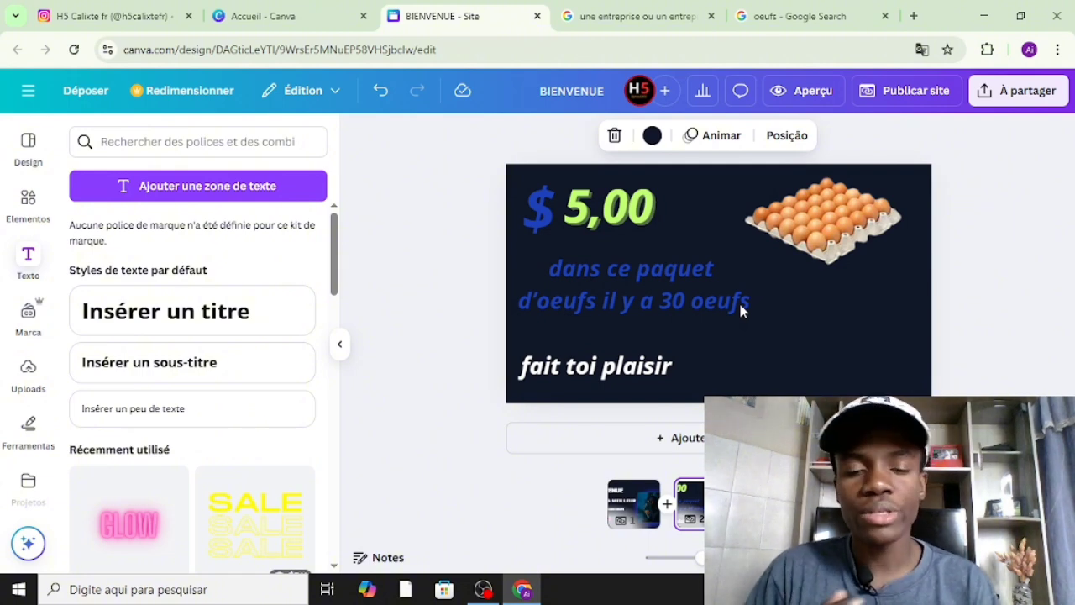
Ask ChatGPT in French for the description of a company that sells eggs, and insert its reply as text in a new third section.
{"action": "key", "text": "ctrl+t"}
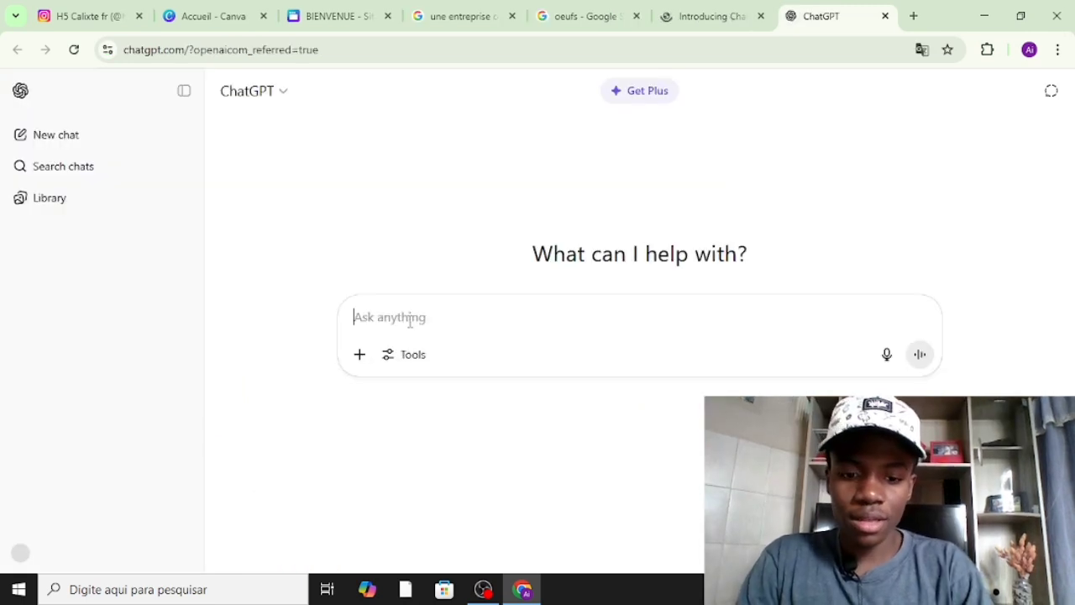
{"action": "type", "text": "faite po"}
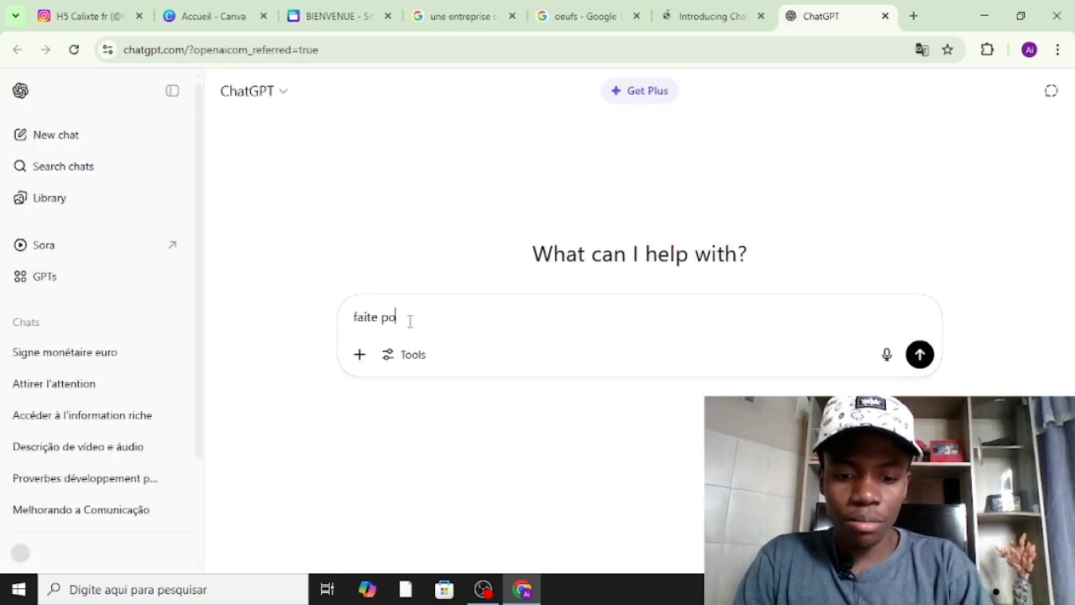
{"action": "type", "text": "ur moi la description d'une entreprise qui vent"}
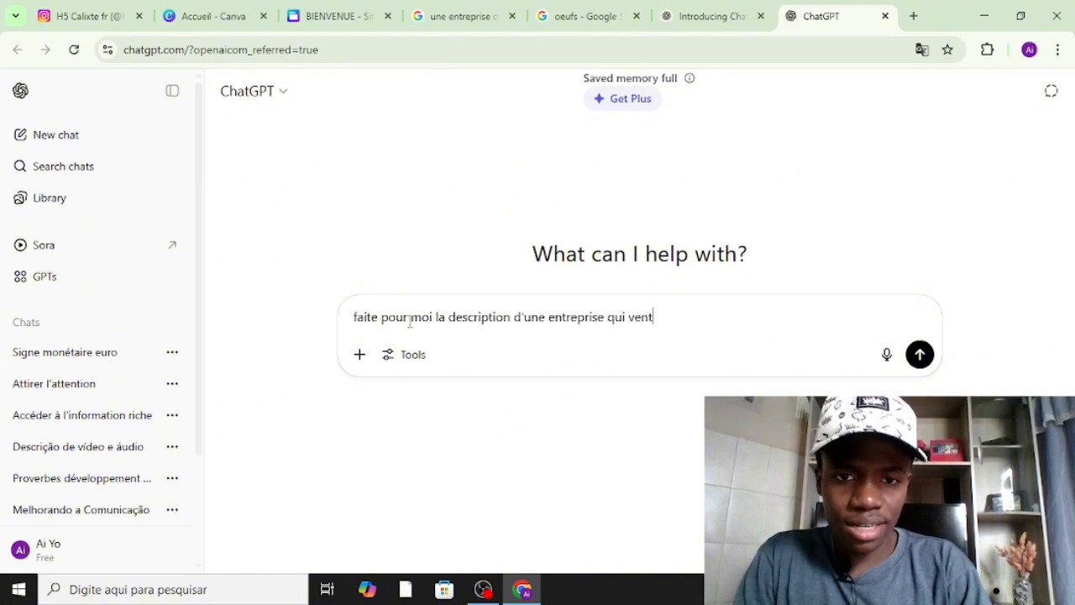
{"action": "type", "text": " des oeurfs"}
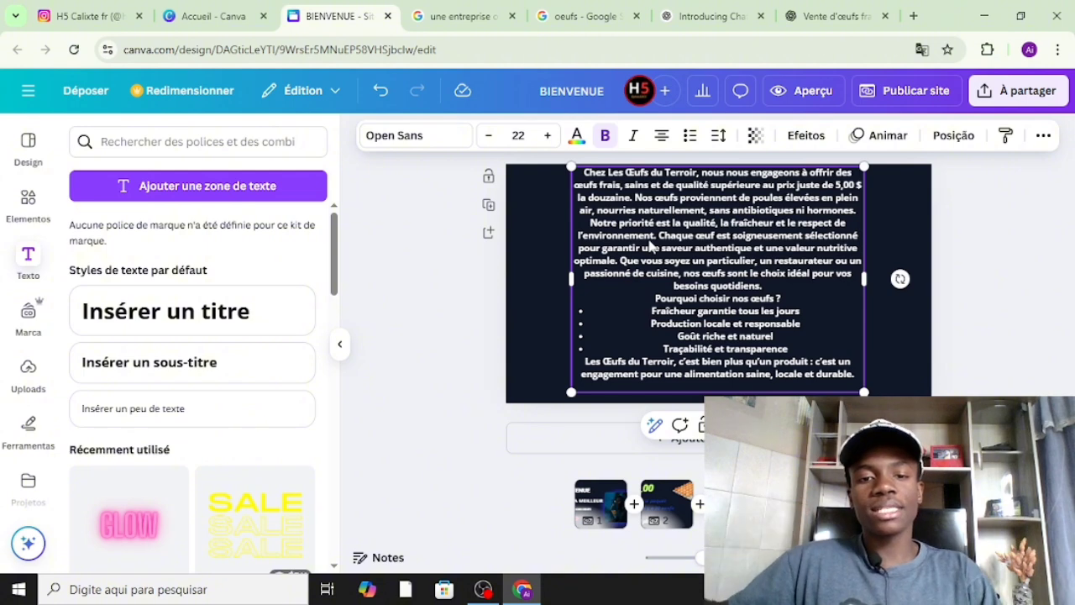
{"action": "left_click", "coordinate": [526, 276]}
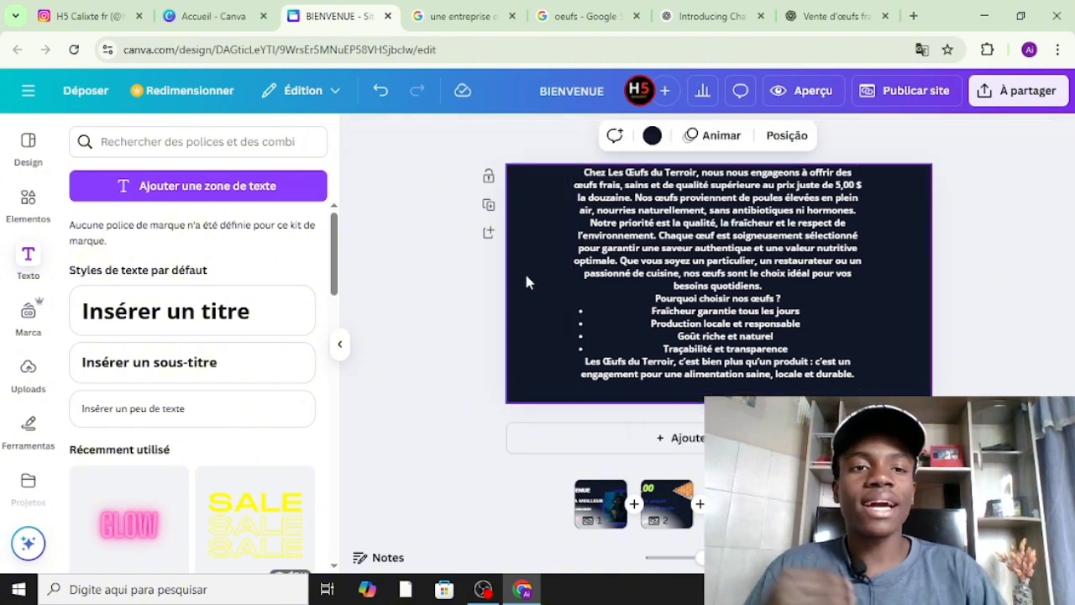
Publish the website at the sustentabilize.my.canva.site address and open the live site.
{"action": "left_click", "coordinate": [932, 91]}
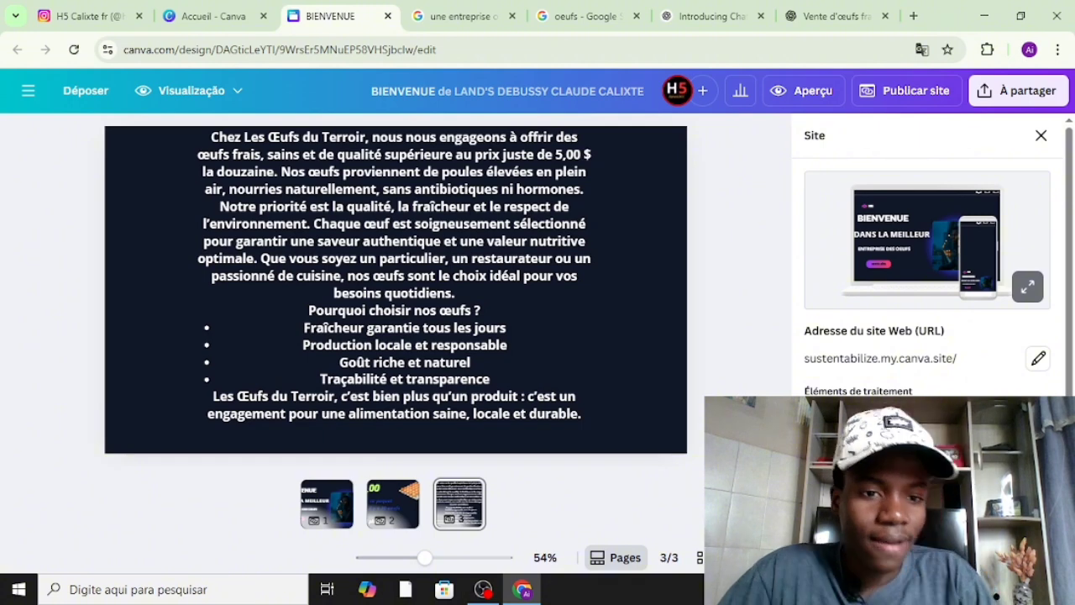
{"action": "left_click", "coordinate": [924, 546]}
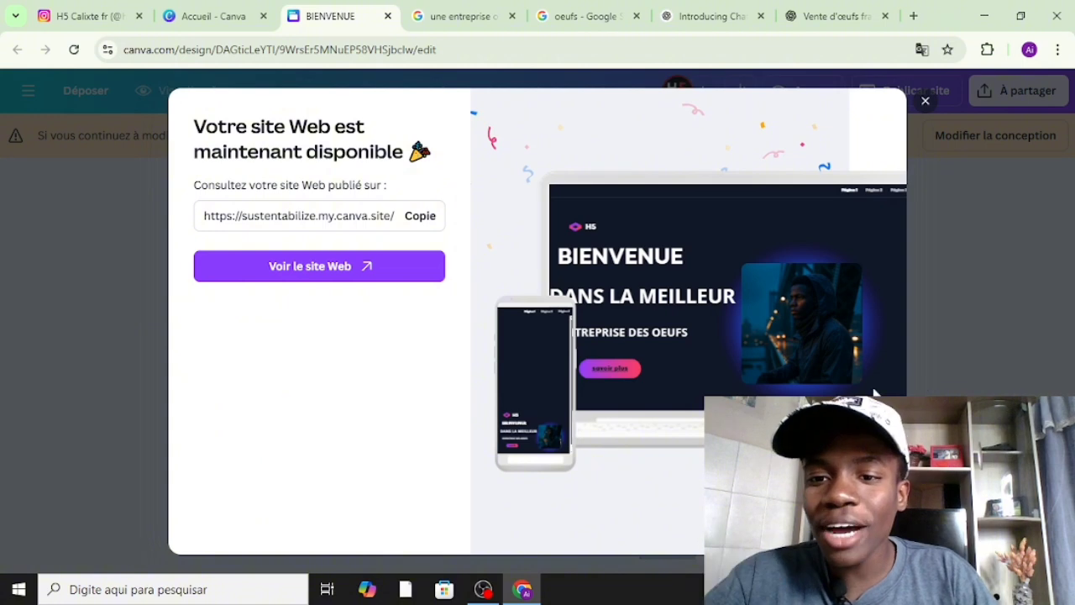
{"action": "left_click", "coordinate": [401, 279]}
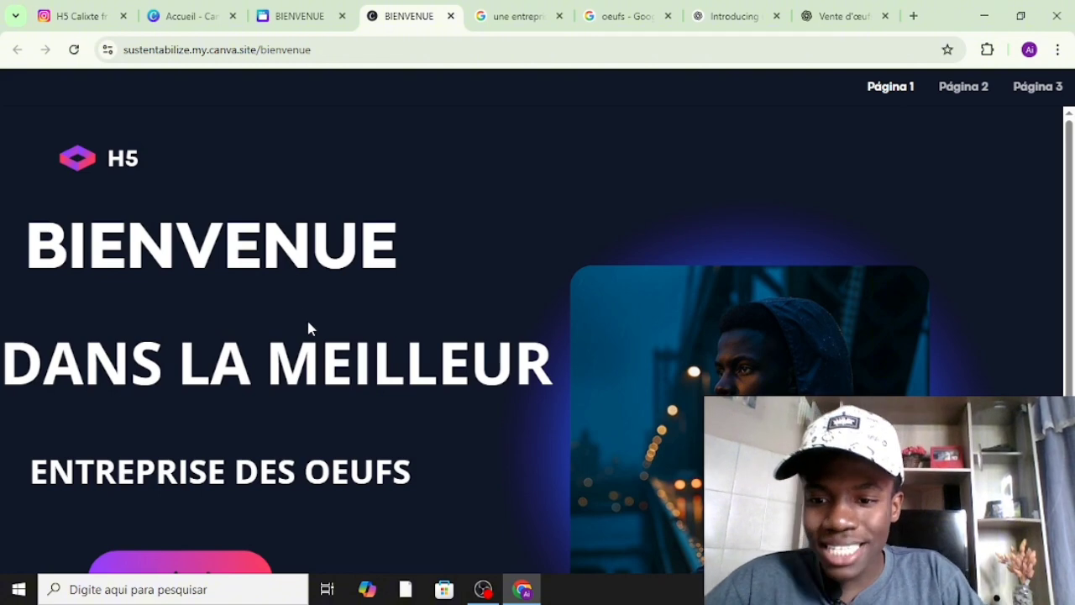
Test the "savoir plus" button's Instagram link on the published welcome page, and return to the site after each test.
{"action": "scroll", "coordinate": [272, 352], "scroll_direction": "down", "scroll_amount": 1}
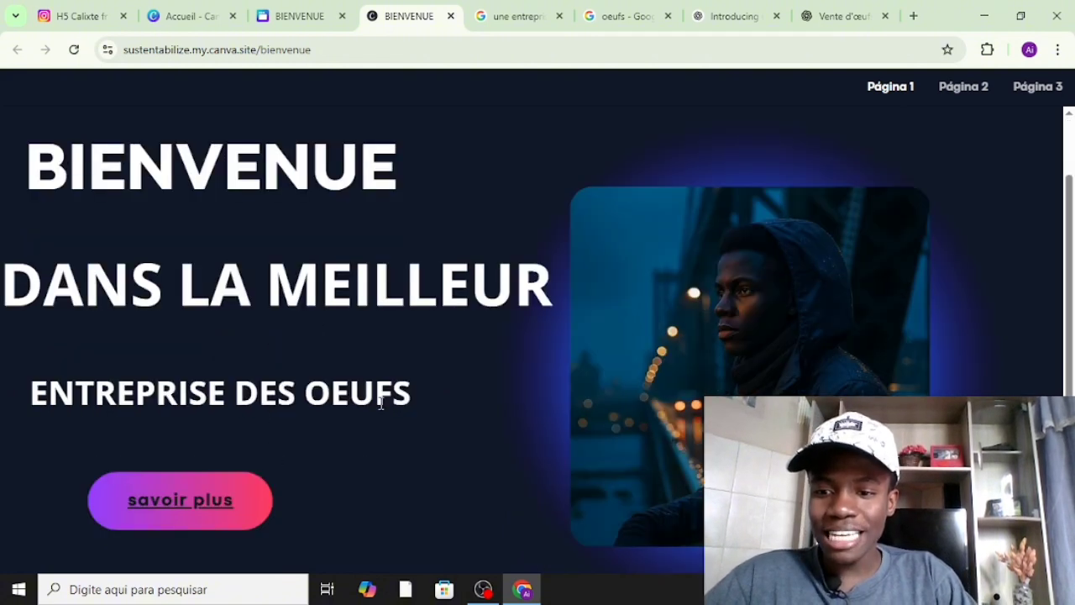
{"action": "left_click", "coordinate": [180, 501]}
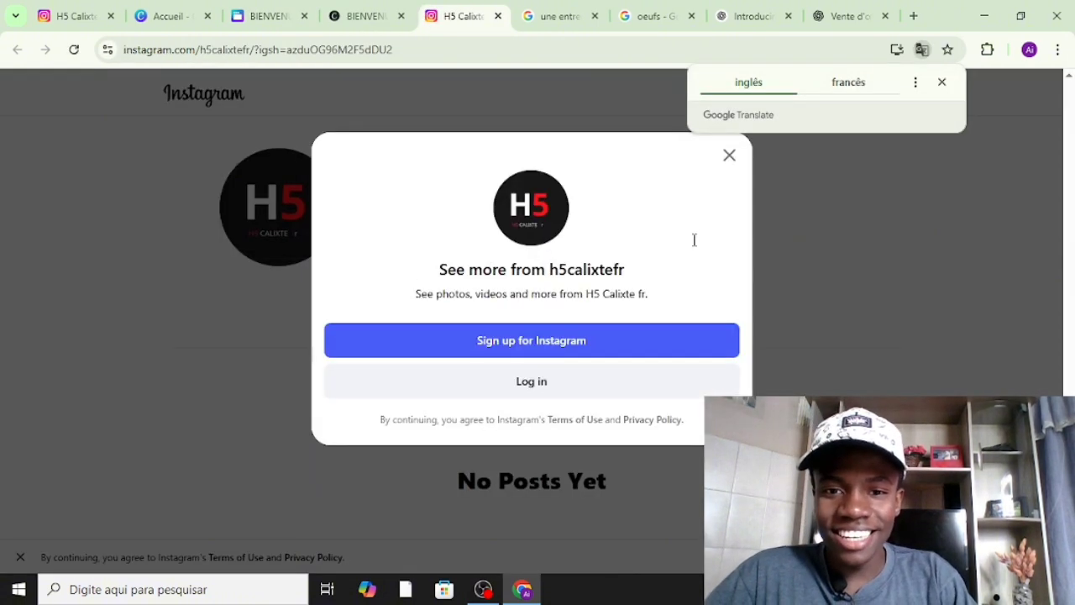
{"action": "left_click", "coordinate": [373, 16]}
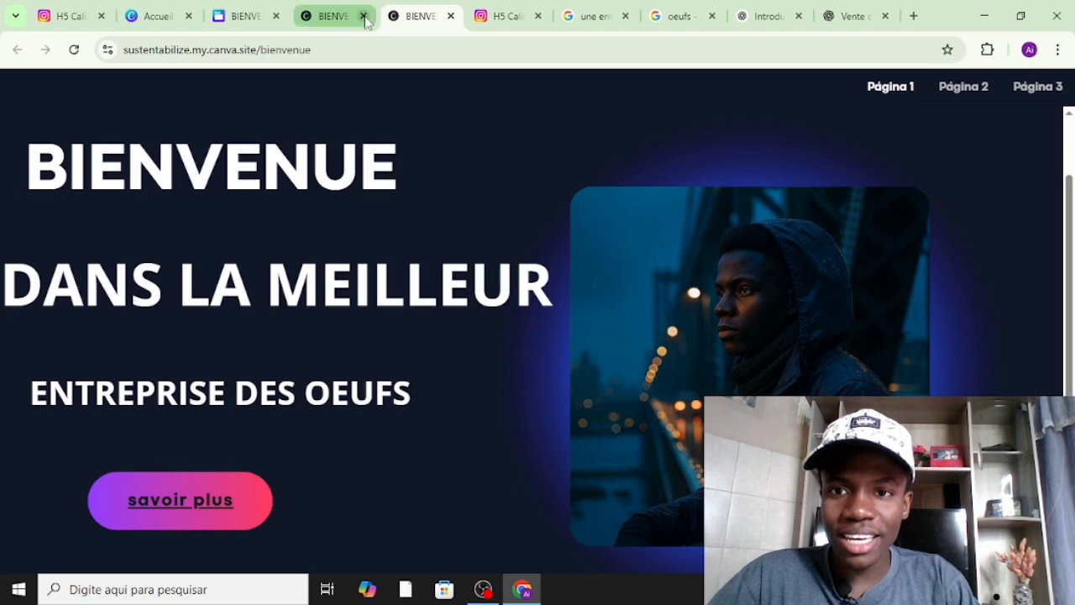
{"action": "scroll", "coordinate": [327, 269], "scroll_direction": "down", "scroll_amount": 1}
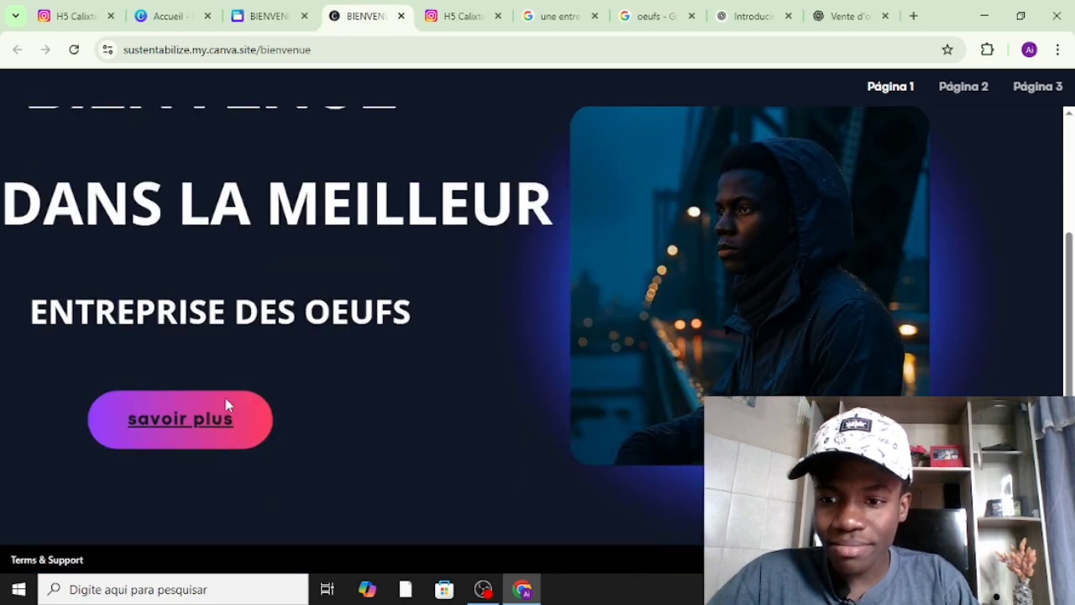
{"action": "left_click", "coordinate": [212, 420]}
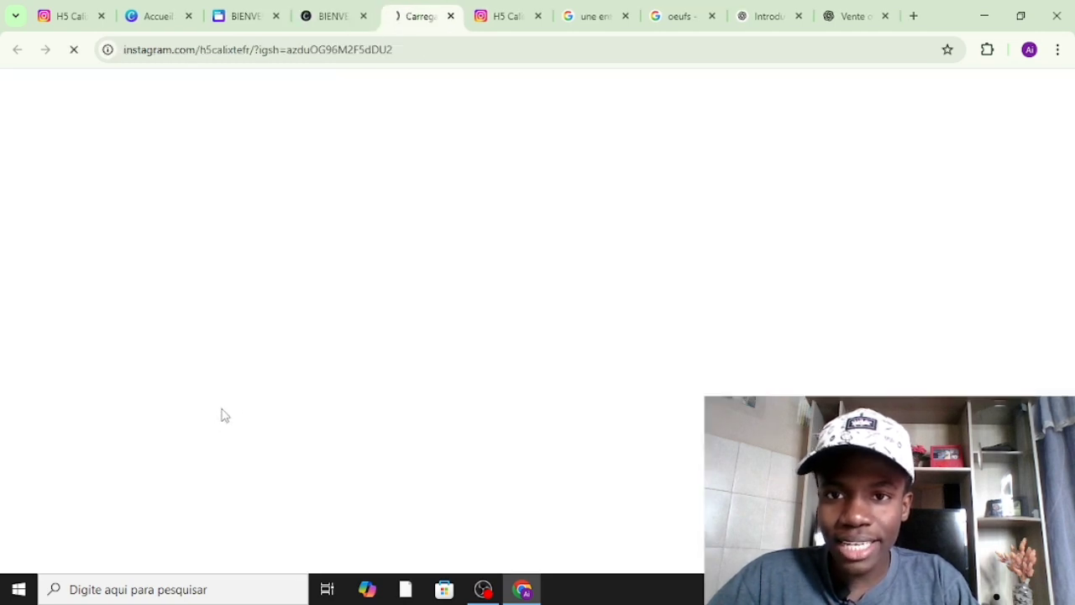
{"action": "left_click", "coordinate": [450, 15]}
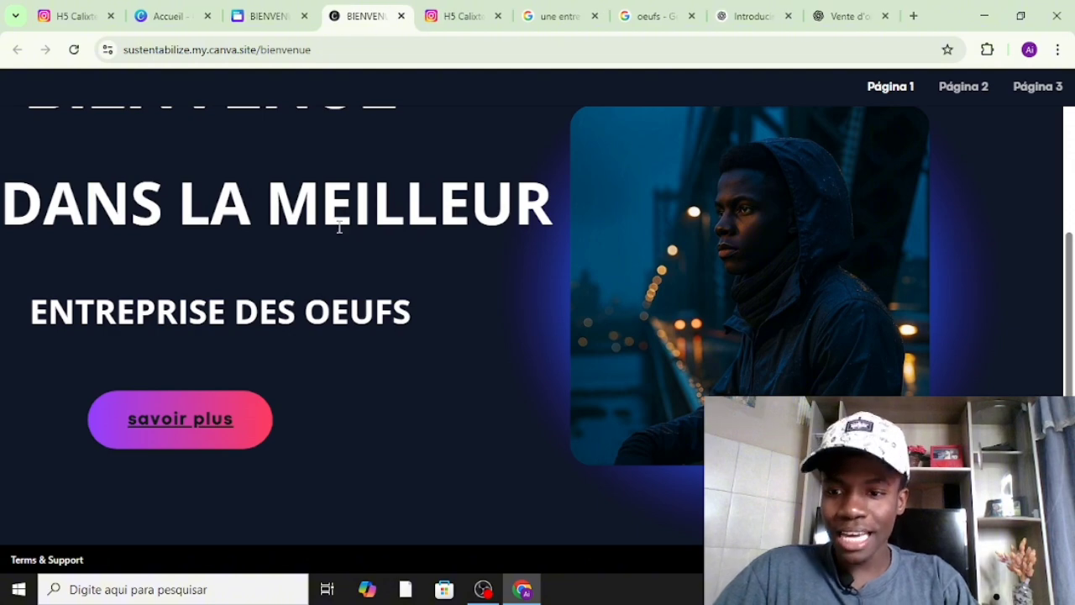
Review the published welcome page, the egg-tray offer on Página 2 and the company description on Página 3.
{"action": "scroll", "coordinate": [460, 227], "scroll_direction": "up", "scroll_amount": 1}
{"action": "scroll", "coordinate": [465, 227], "scroll_direction": "down", "scroll_amount": 1}
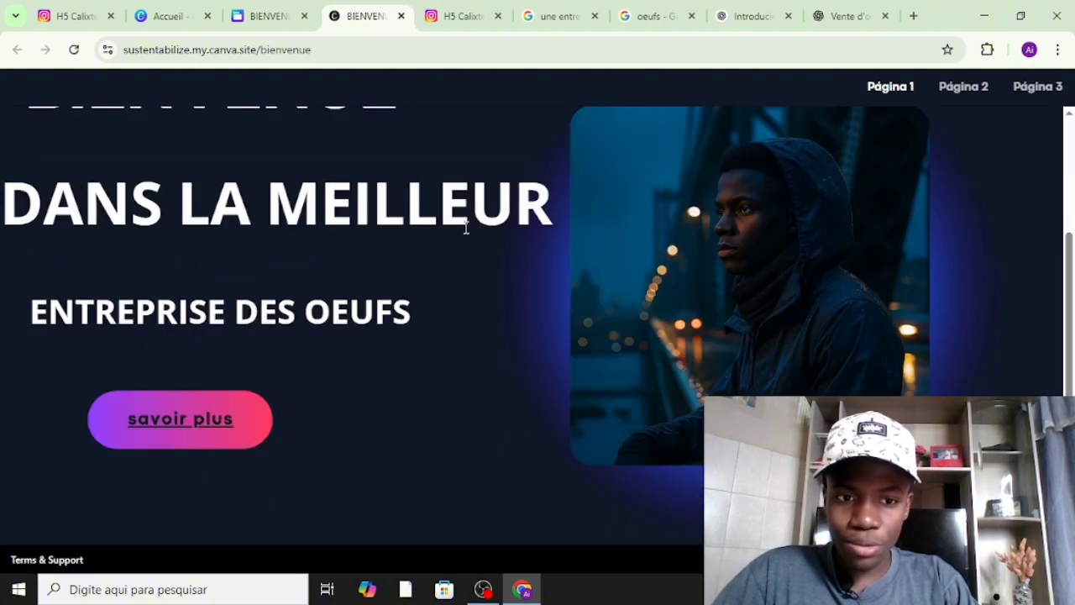
{"action": "scroll", "coordinate": [465, 227], "scroll_direction": "up", "scroll_amount": 2}
{"action": "scroll", "coordinate": [465, 227], "scroll_direction": "down", "scroll_amount": 2}
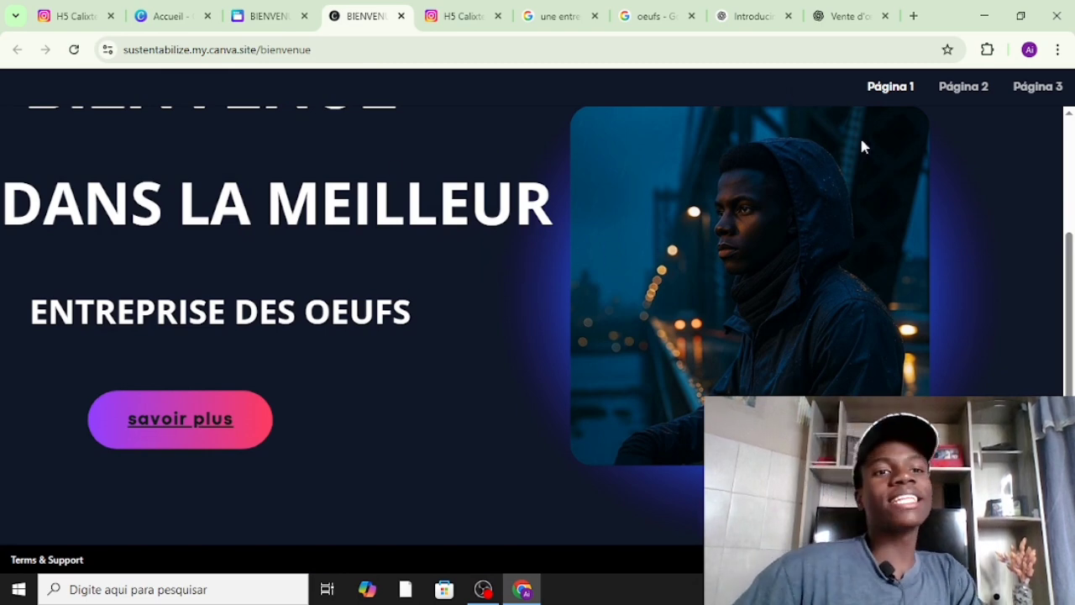
{"action": "left_click", "coordinate": [963, 87]}
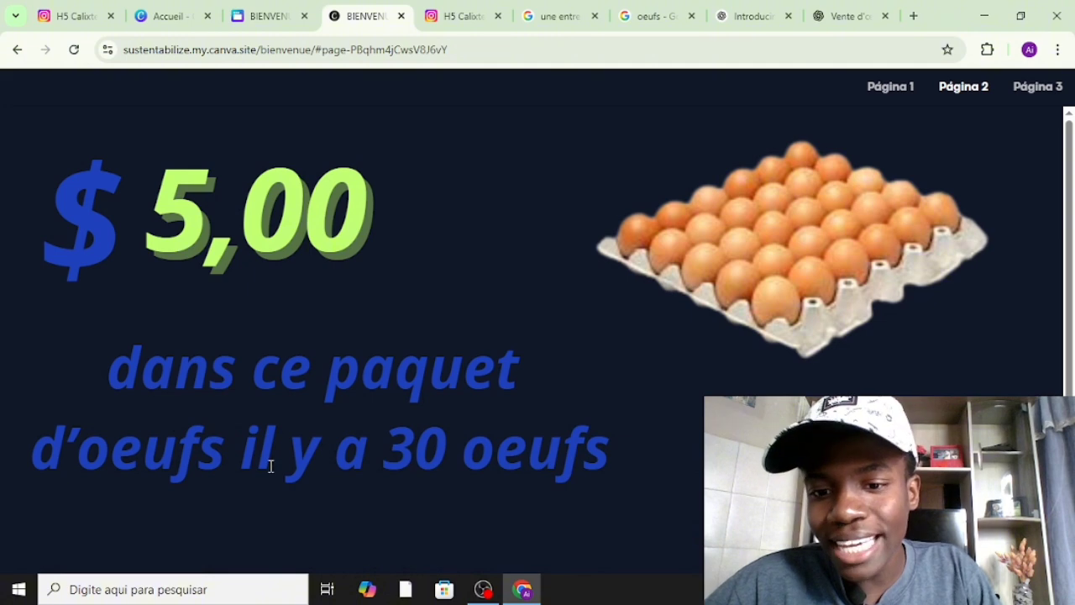
{"action": "scroll", "coordinate": [771, 251], "scroll_direction": "down", "scroll_amount": 2}
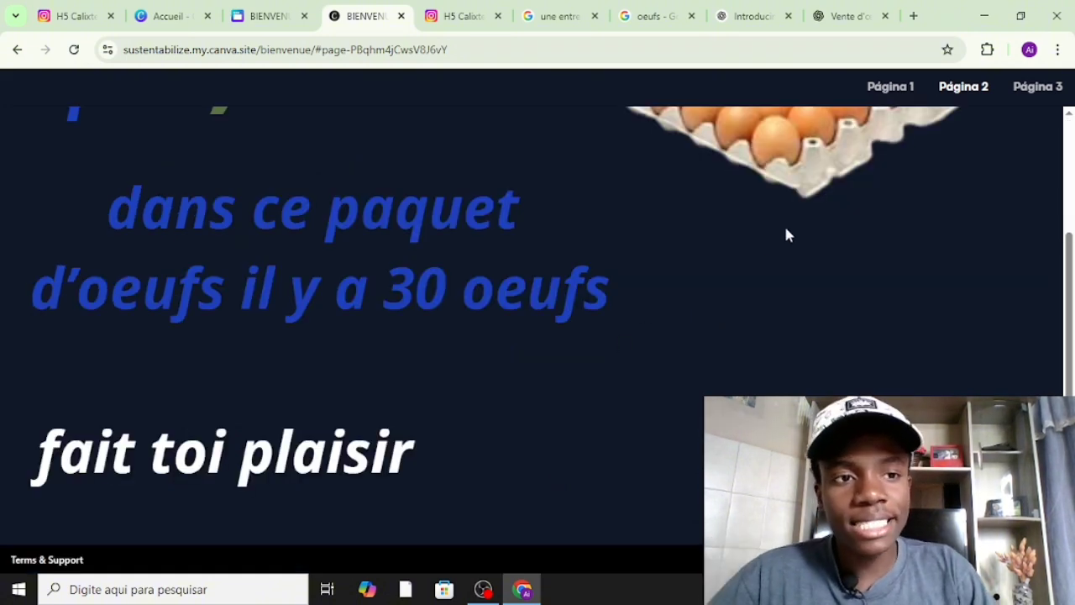
{"action": "left_click", "coordinate": [1035, 89]}
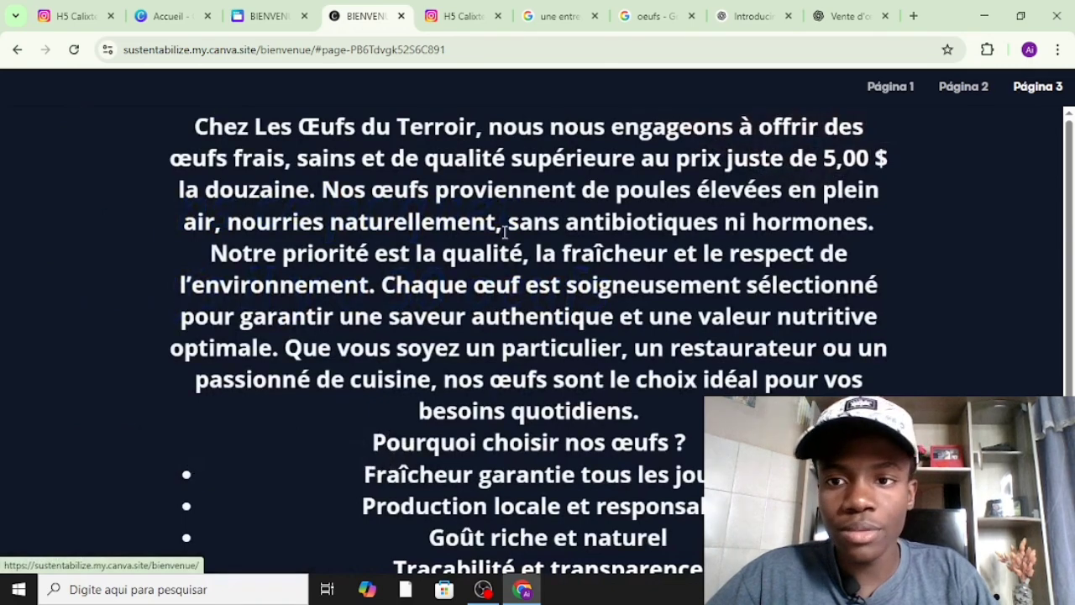